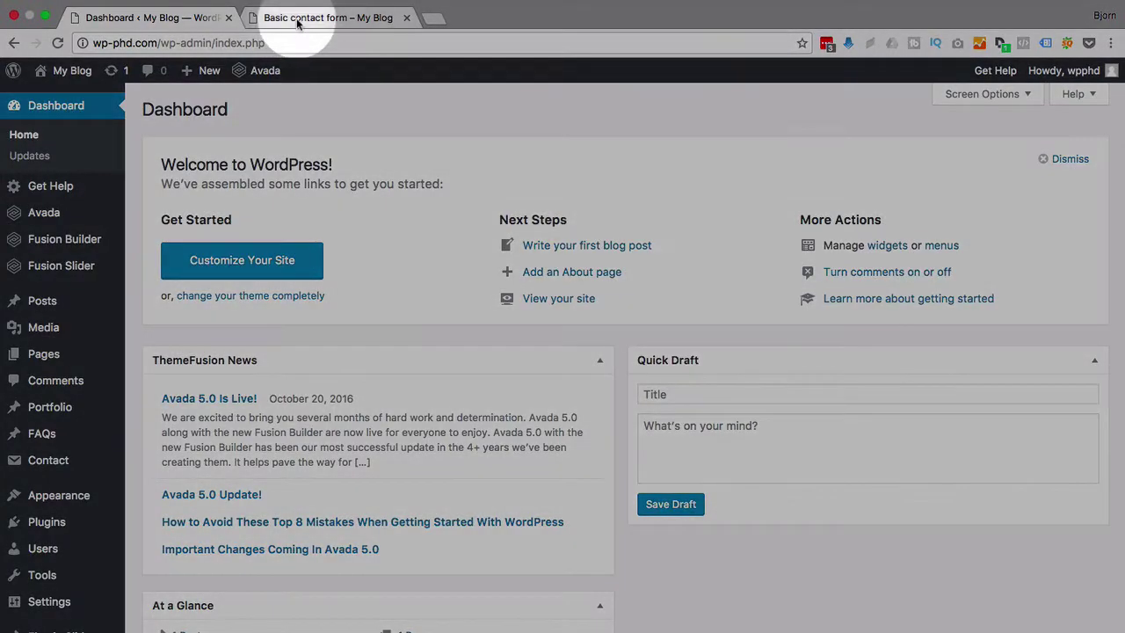
Submit the live Basic contact form with every field left empty.
{"action": "left_click", "coordinate": [297, 19]}
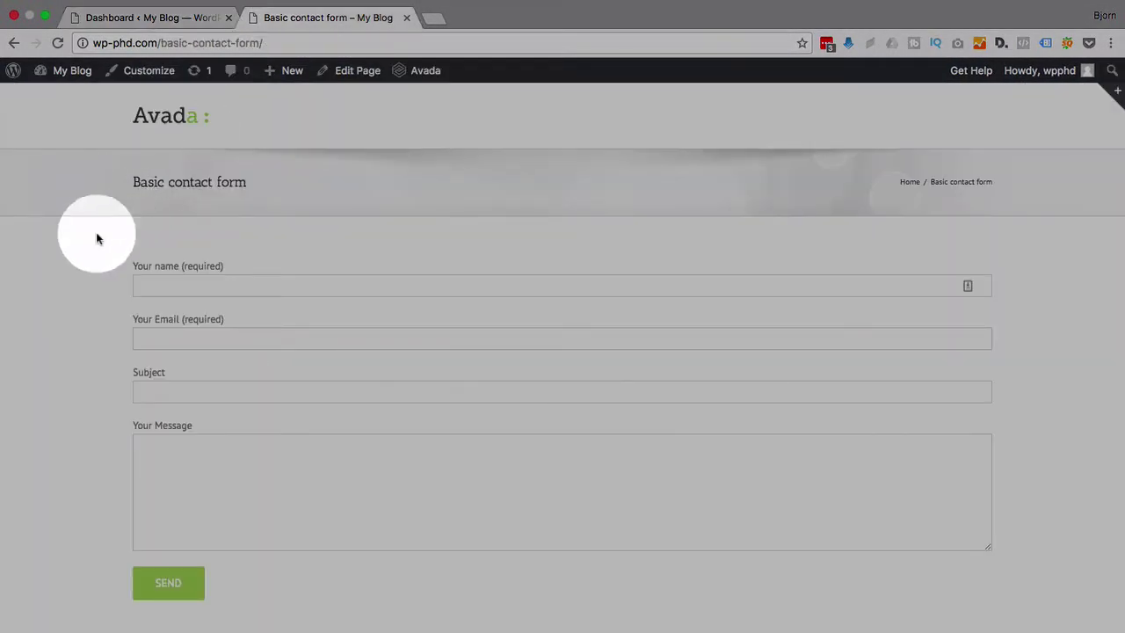
{"action": "scroll", "coordinate": [126, 395], "scroll_direction": "down", "scroll_amount": 1}
{"action": "scroll", "coordinate": [126, 395], "scroll_direction": "up", "scroll_amount": 1}
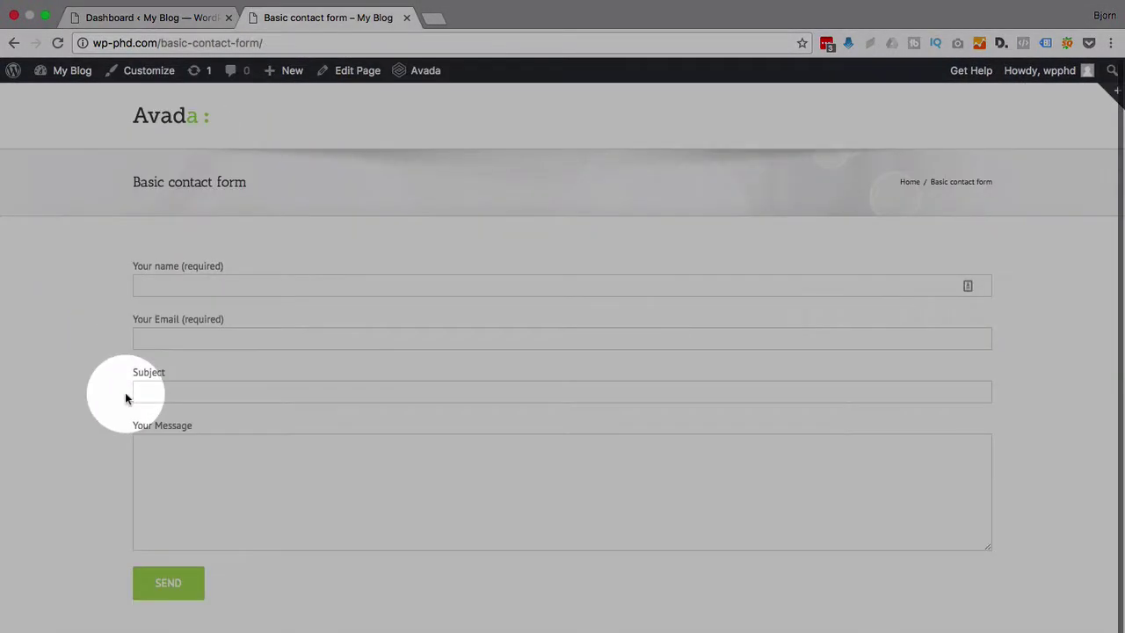
{"action": "left_click", "coordinate": [163, 586]}
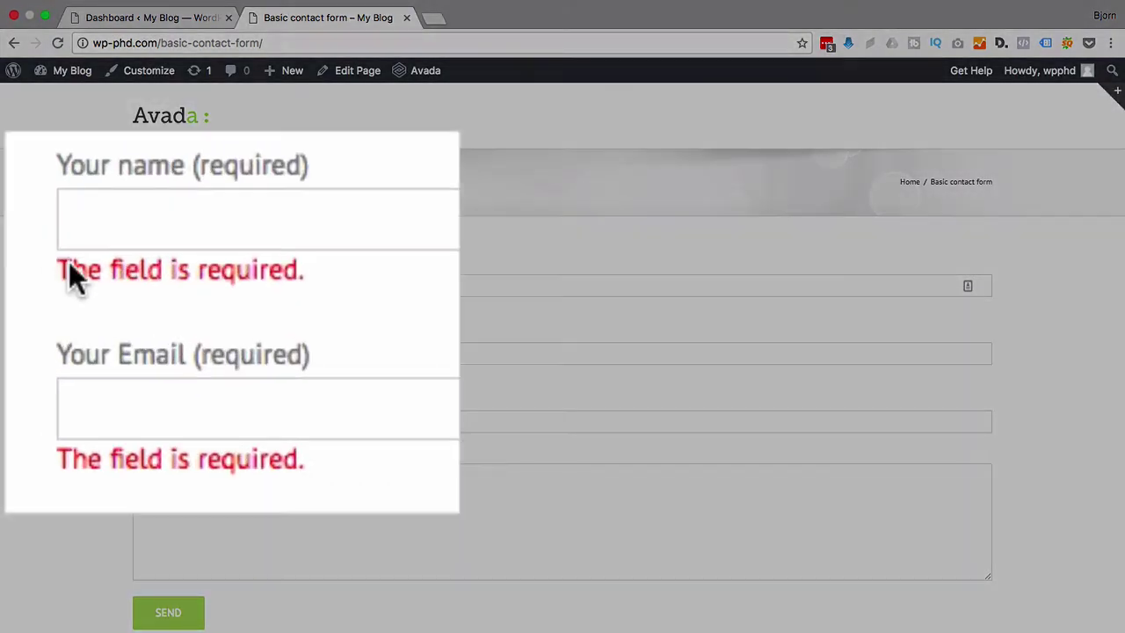
Highlight the "The field is required." errors under the name and email fields.
{"action": "left_click_drag", "start_coordinate": [135, 303], "coordinate": [226, 307]}
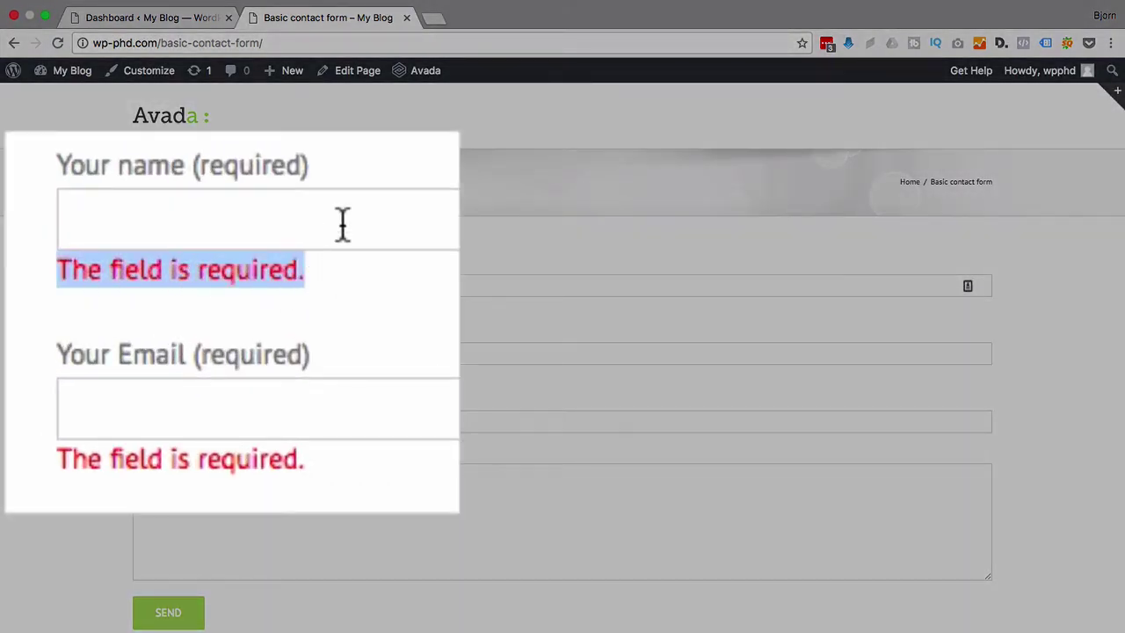
{"action": "left_click", "coordinate": [249, 461]}
{"action": "left_click_drag", "start_coordinate": [308, 461], "coordinate": [7, 453]}
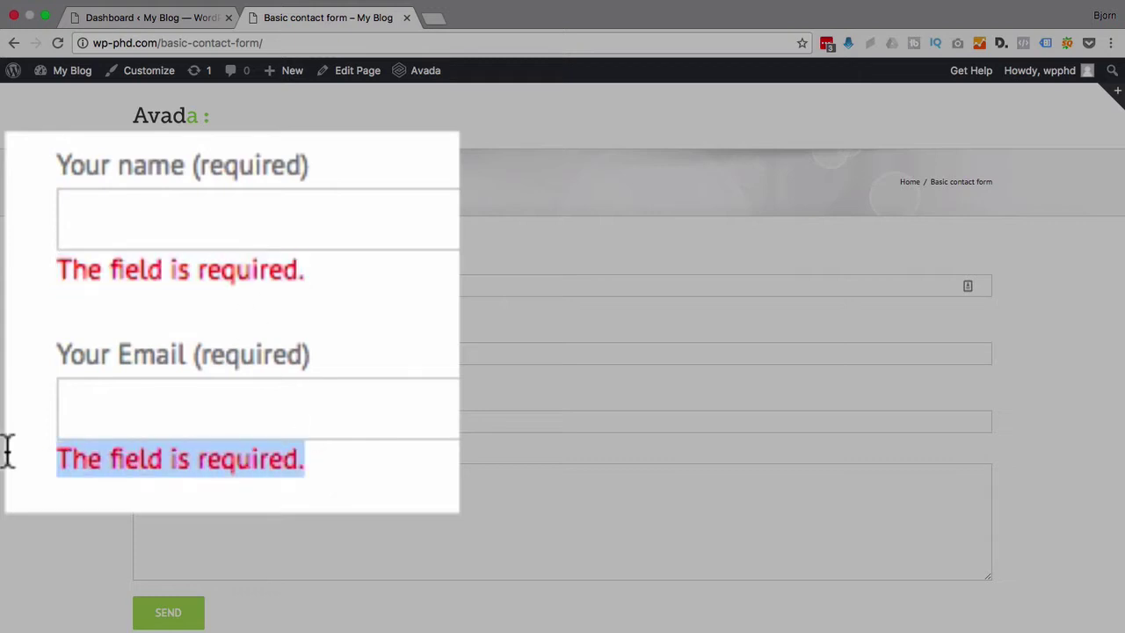
{"action": "left_click", "coordinate": [7, 452]}
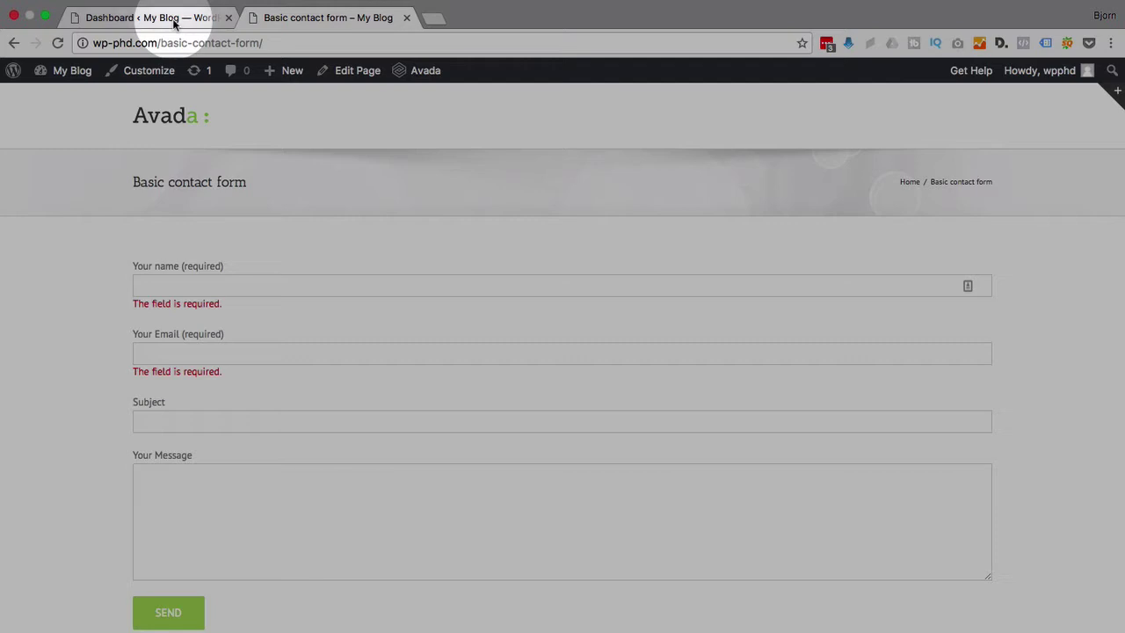
Go from the admin dashboard to the Add New Plugins page.
{"action": "left_click", "coordinate": [145, 18]}
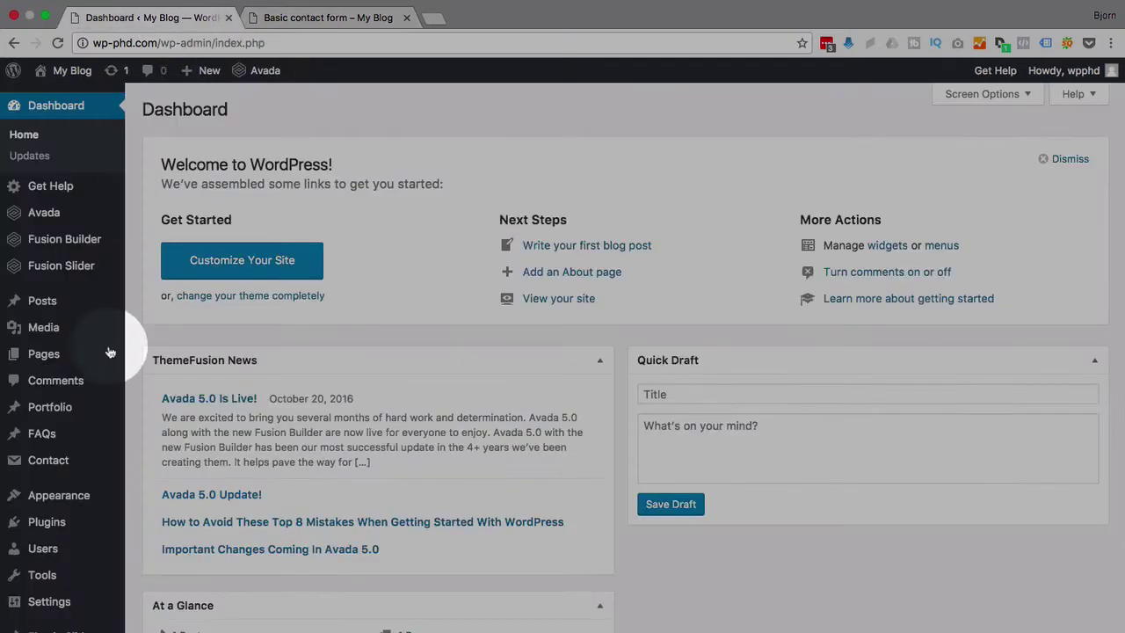
{"action": "mouse_move", "coordinate": [55, 527]}
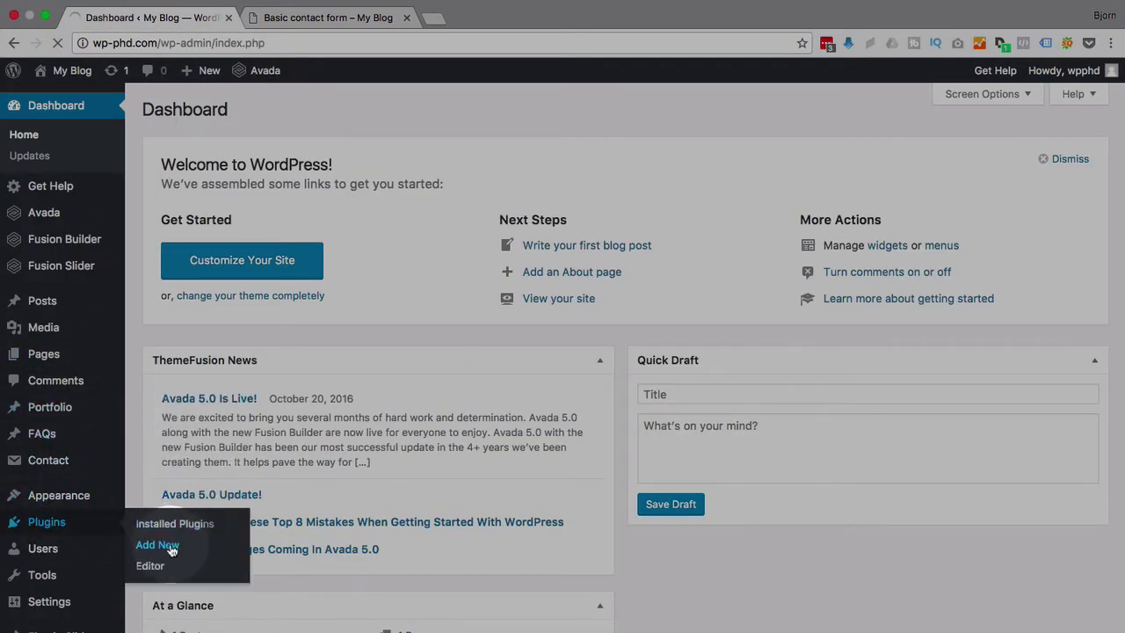
{"action": "left_click", "coordinate": [442, 454]}
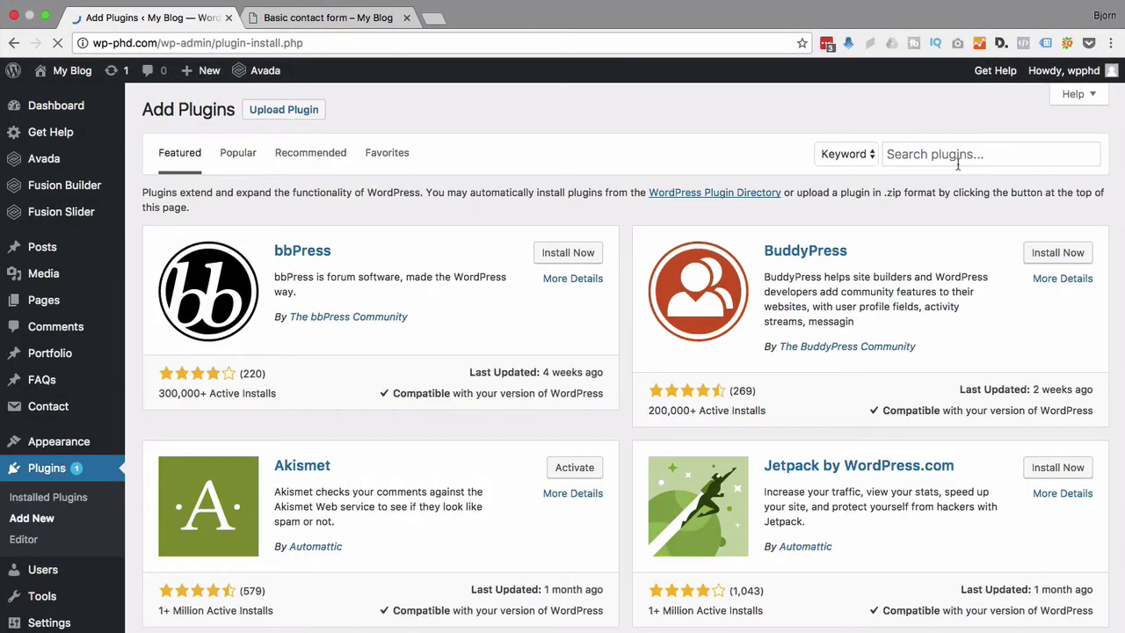
Search the plugin directory for "contact form 7 custom validation".
{"action": "left_click", "coordinate": [959, 157]}
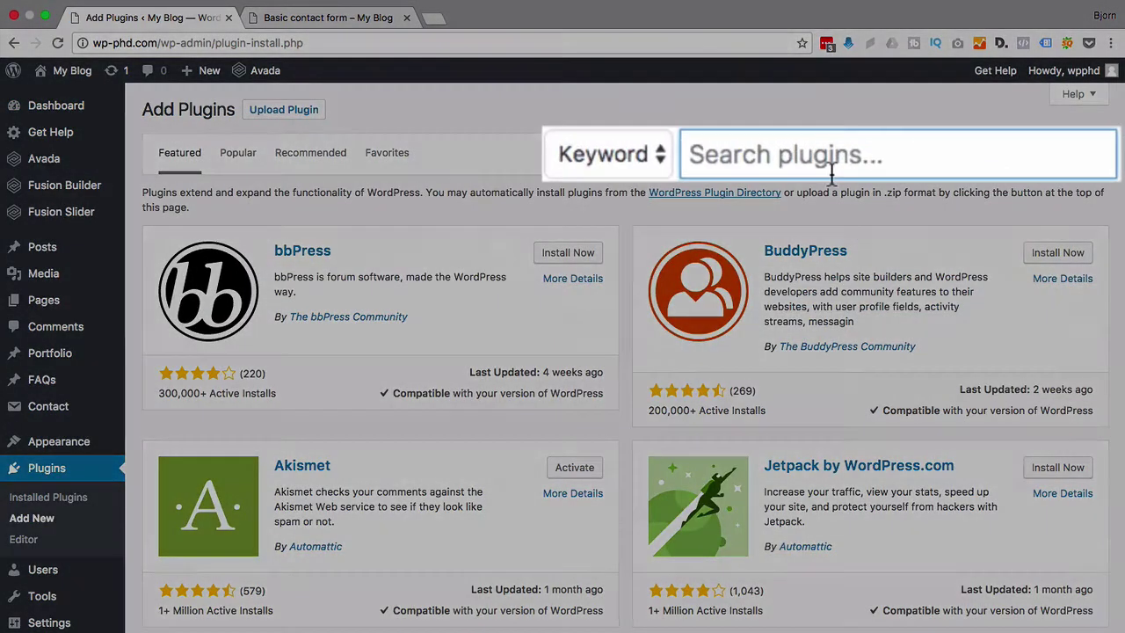
{"action": "type", "text": "contact f"}
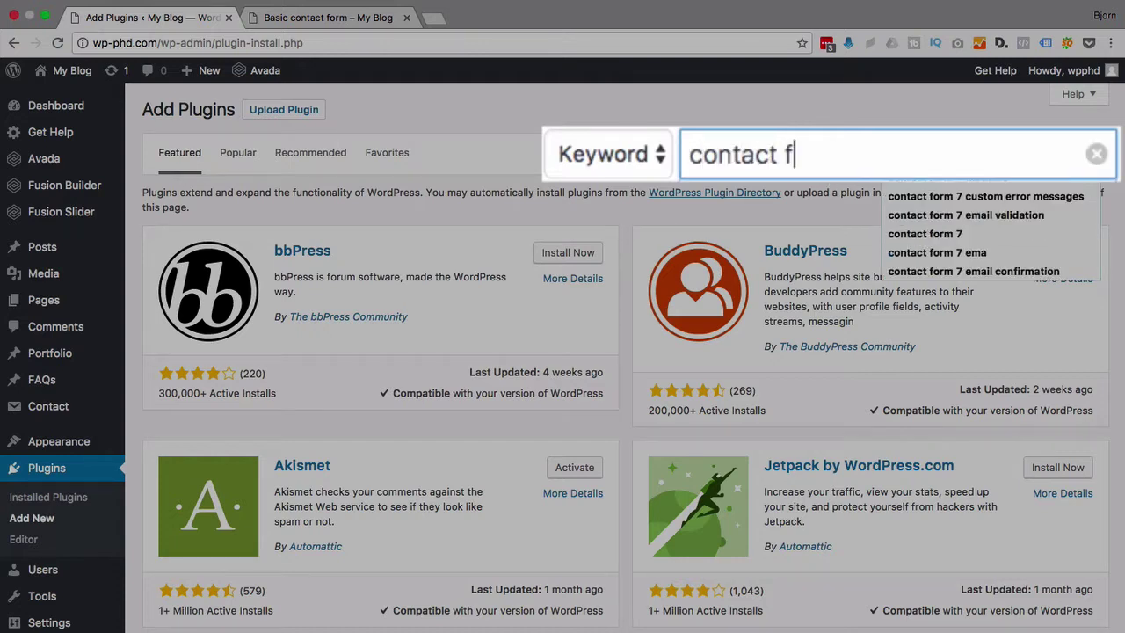
{"action": "type", "text": "orm 7"}
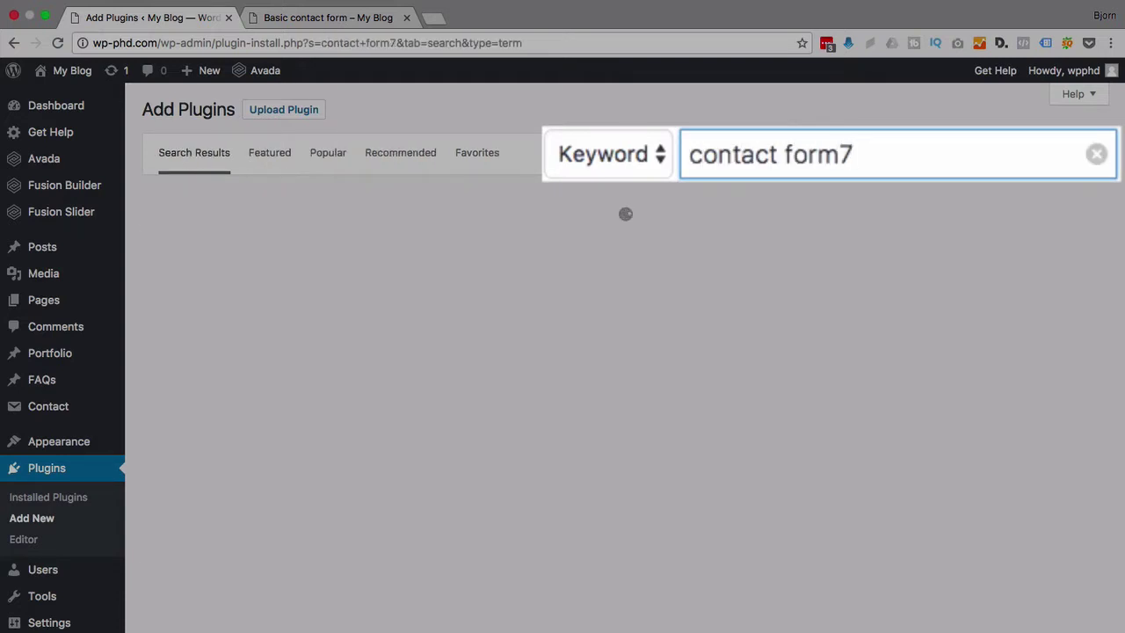
{"action": "key", "text": "BackSpace"}
{"action": "key", "text": "BackSpace"}
{"action": "type", "text": "7 custo"}
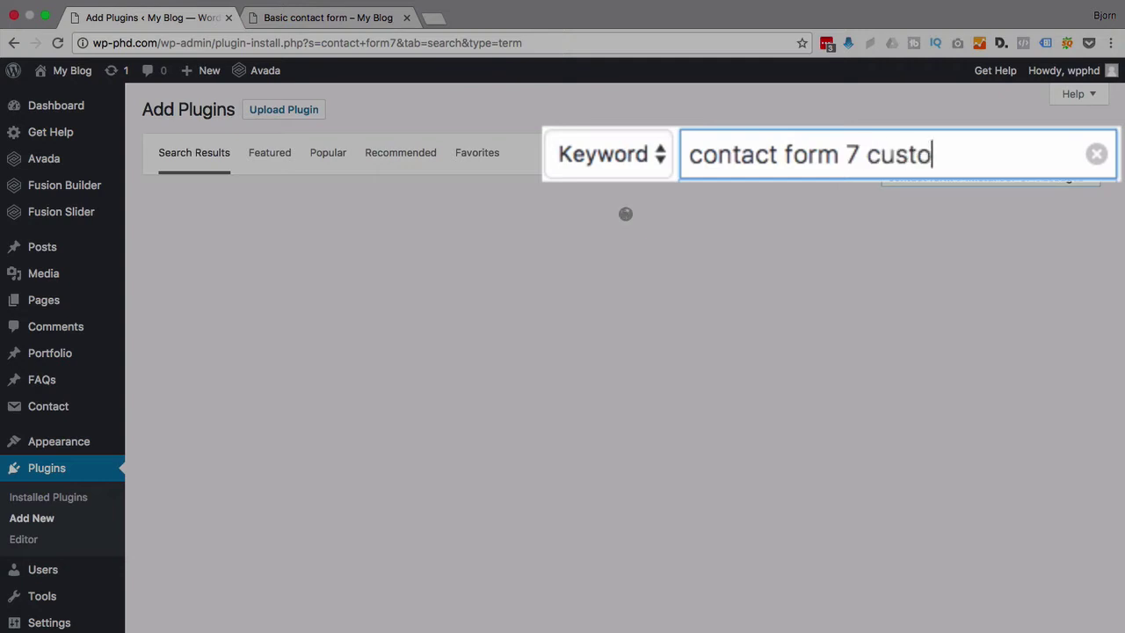
{"action": "type", "text": "mer vali"}
{"action": "key", "text": "BackSpace"}
{"action": "key", "text": "BackSpace"}
{"action": "key", "text": "BackSpace"}
{"action": "key", "text": "BackSpace"}
{"action": "key", "text": "BackSpace"}
{"action": "key", "text": "BackSpace"}
{"action": "key", "text": "BackSpace"}
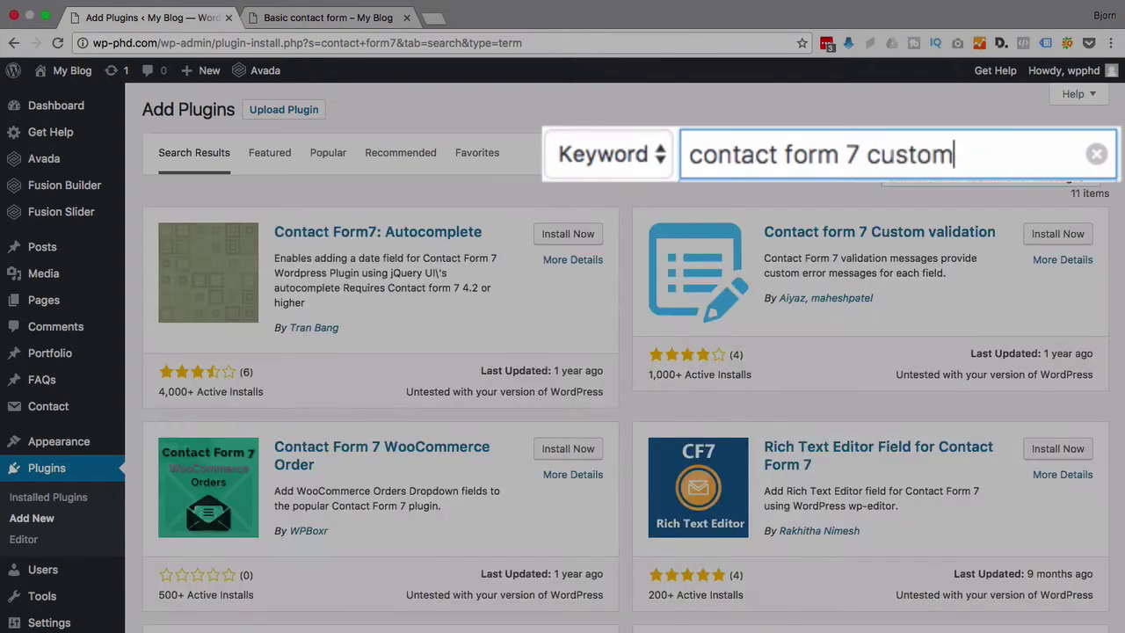
{"action": "type", "text": "validation"}
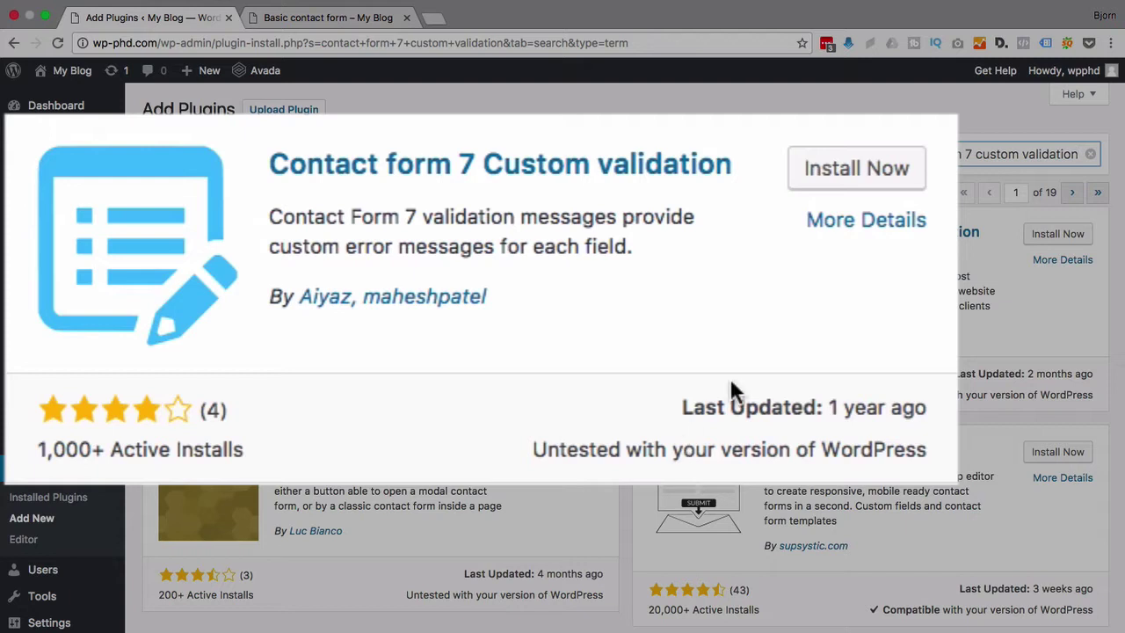
Install the Contact form 7 Custom validation plugin and show the Contact Forms list.
{"action": "left_click", "coordinate": [819, 182]}
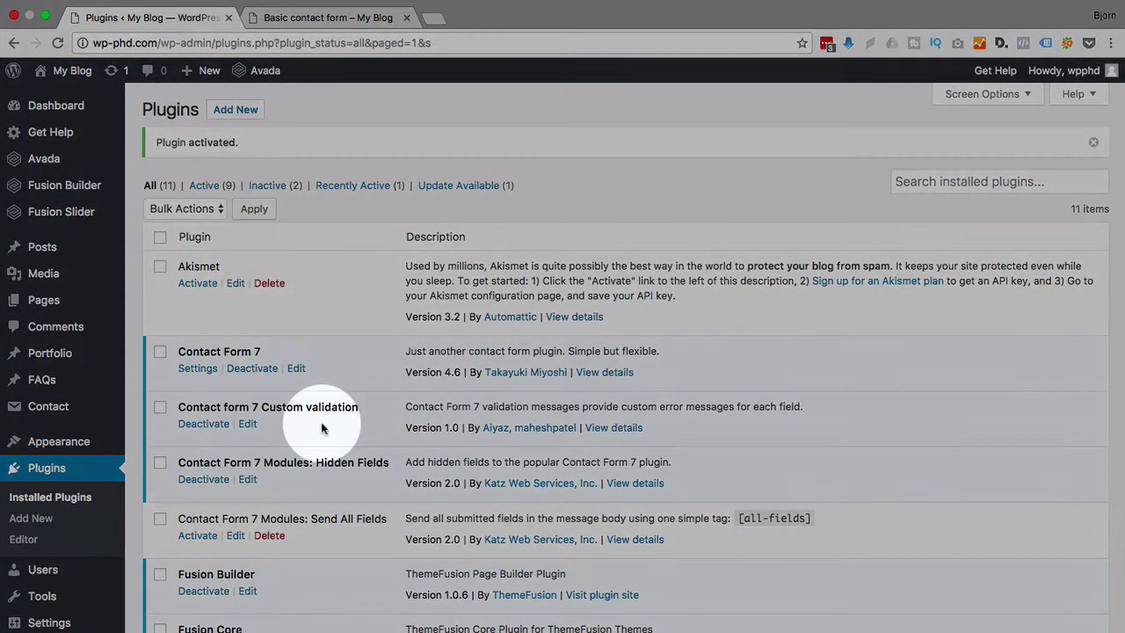
{"action": "mouse_move", "coordinate": [39, 410]}
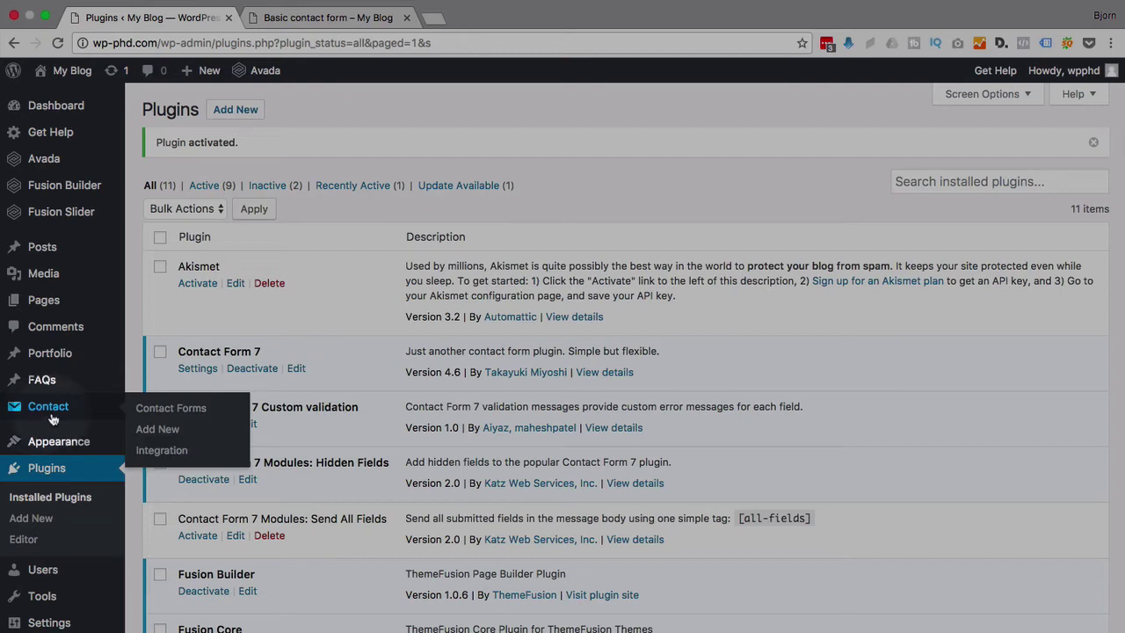
{"action": "left_click", "coordinate": [155, 409]}
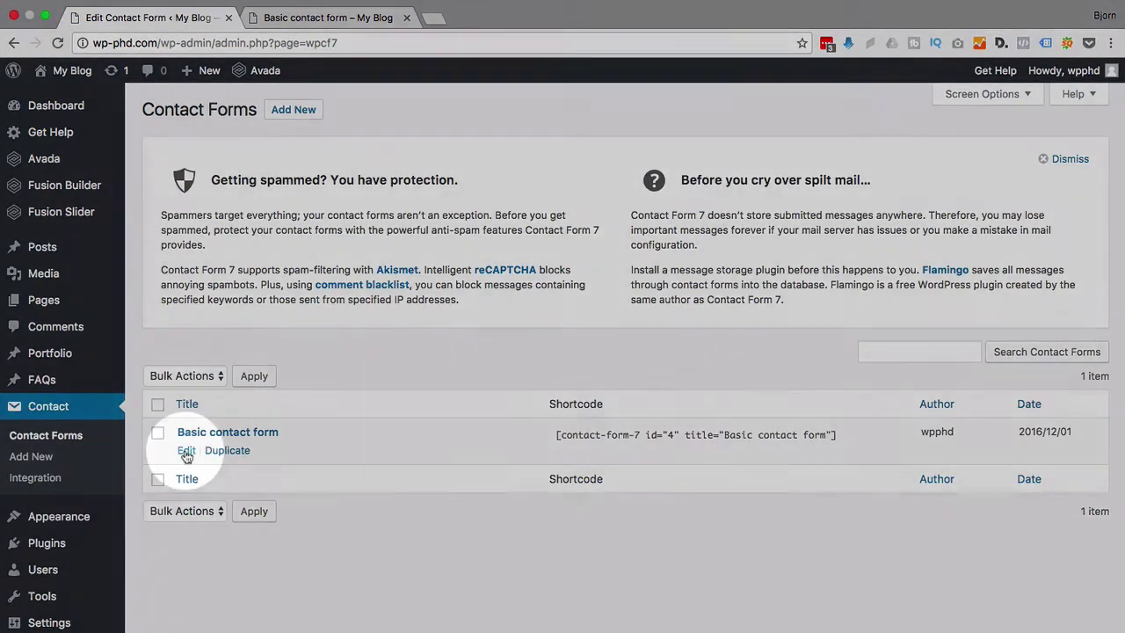
Open Basic contact form, copy the your-name field name, and show the Messages panel.
{"action": "left_click", "coordinate": [186, 452]}
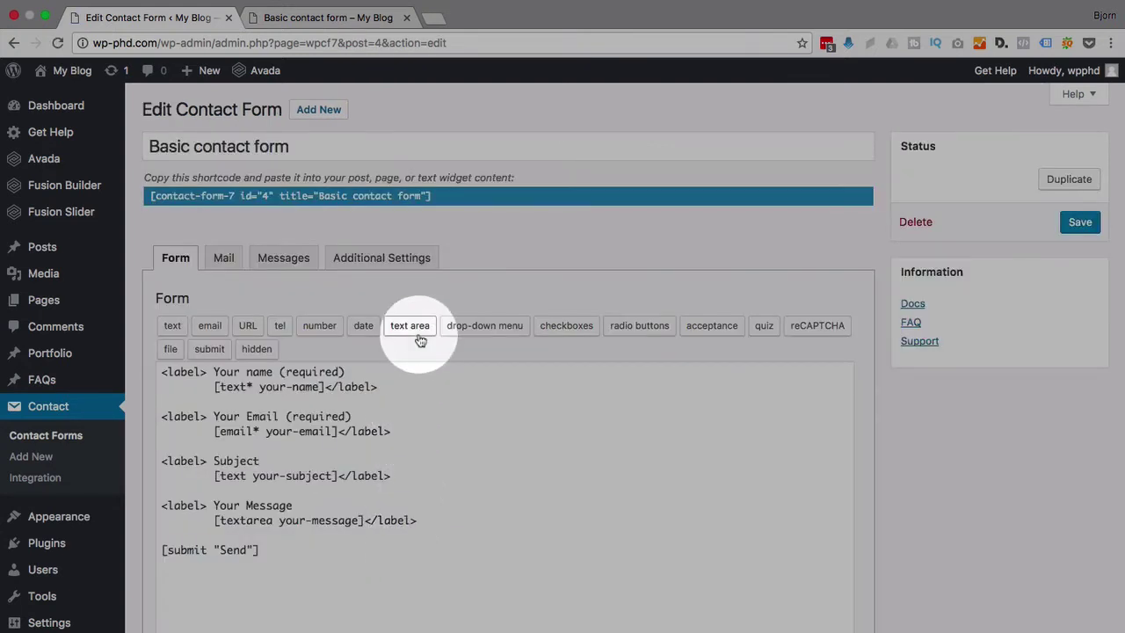
{"action": "left_click", "coordinate": [293, 262]}
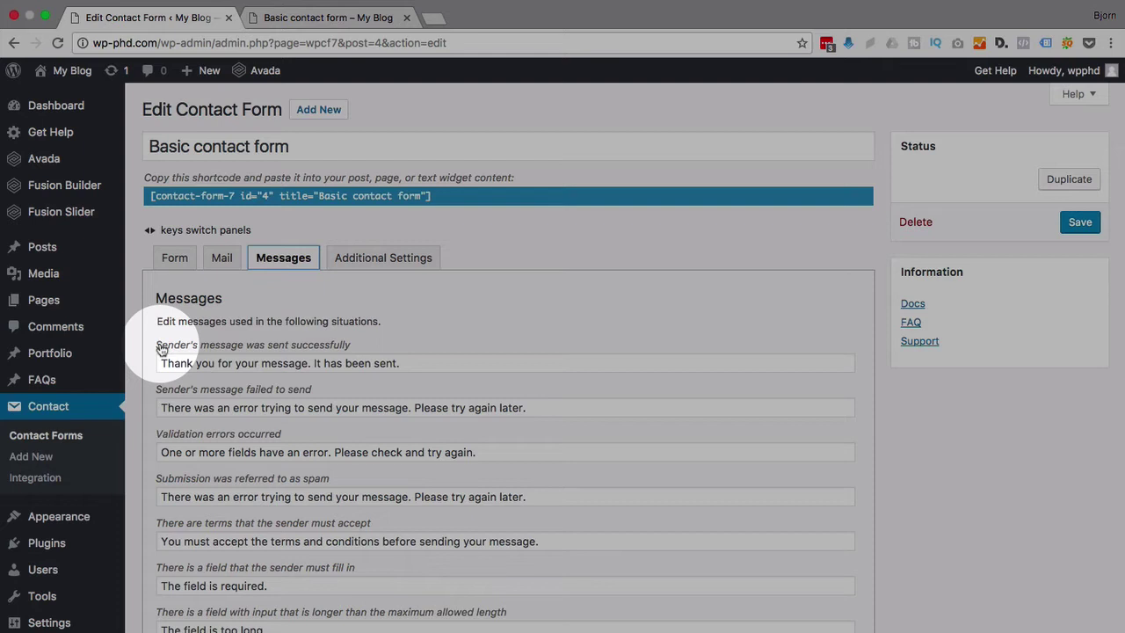
{"action": "left_click", "coordinate": [175, 259]}
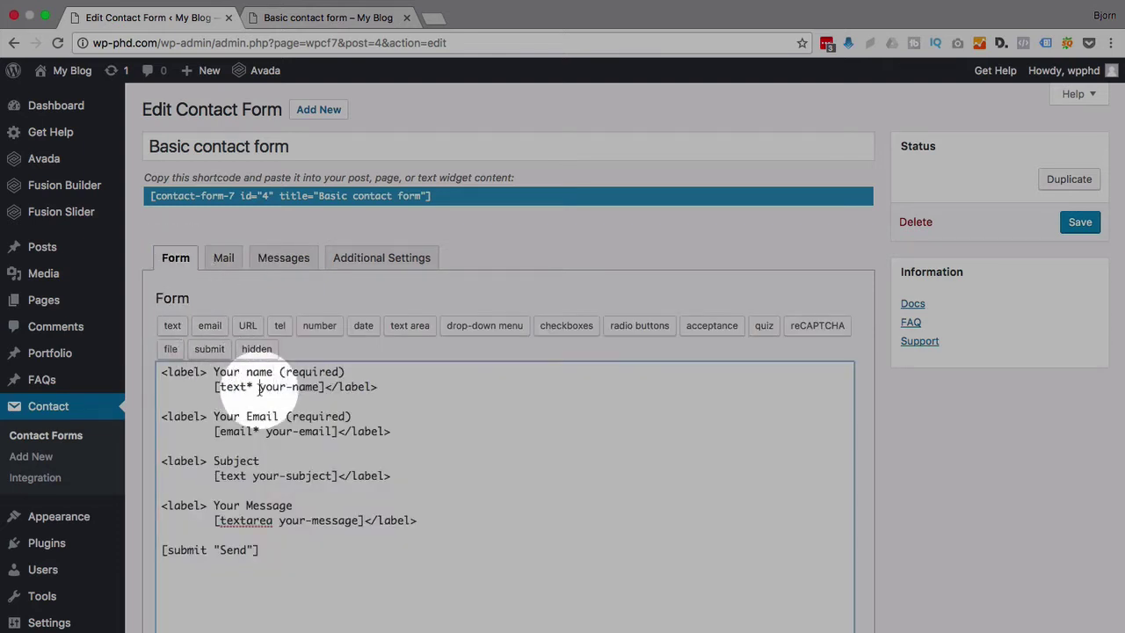
{"action": "left_click_drag", "start_coordinate": [259, 389], "coordinate": [319, 390]}
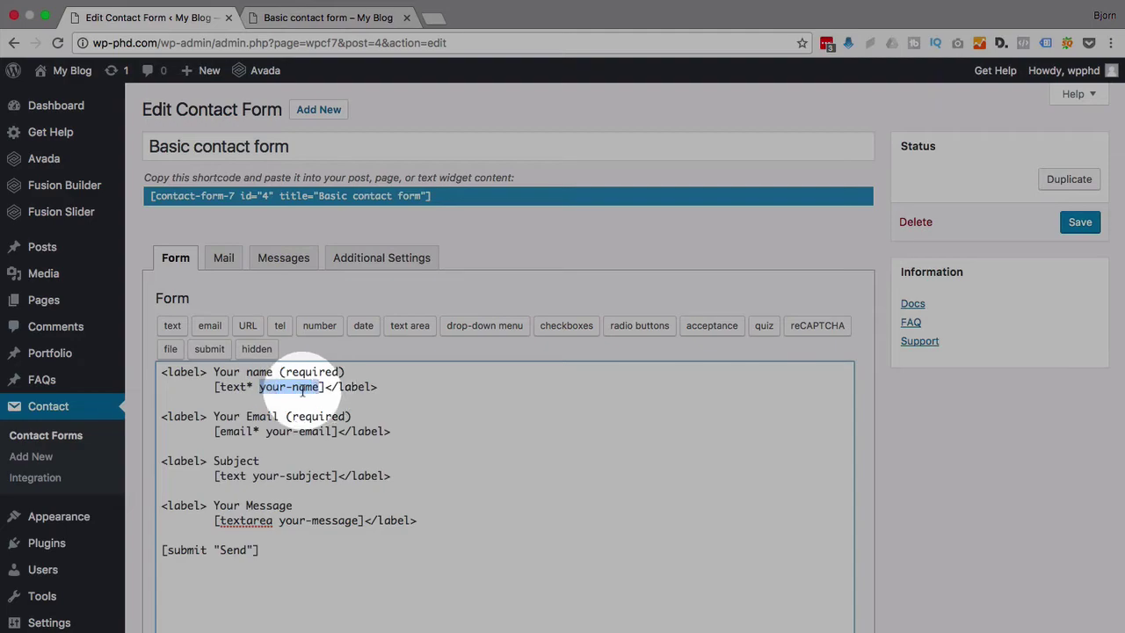
{"action": "right_click", "coordinate": [303, 391]}
{"action": "left_click", "coordinate": [348, 450]}
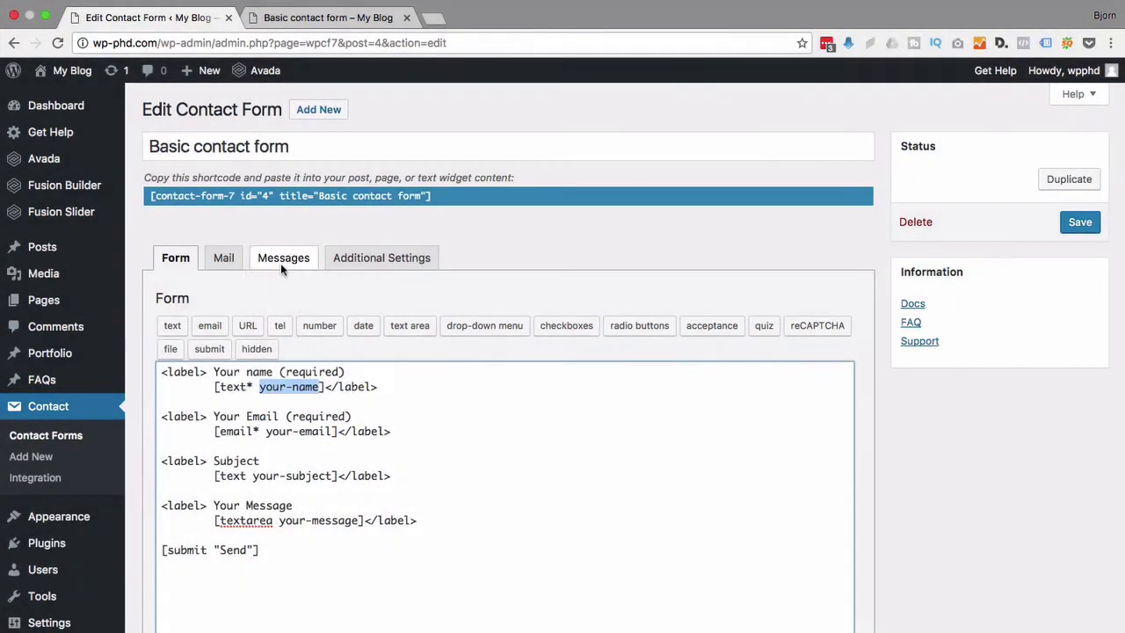
{"action": "left_click", "coordinate": [281, 263]}
Find the your-name message and change it to "Please enter your full name.".
{"action": "key", "text": "super+f"}
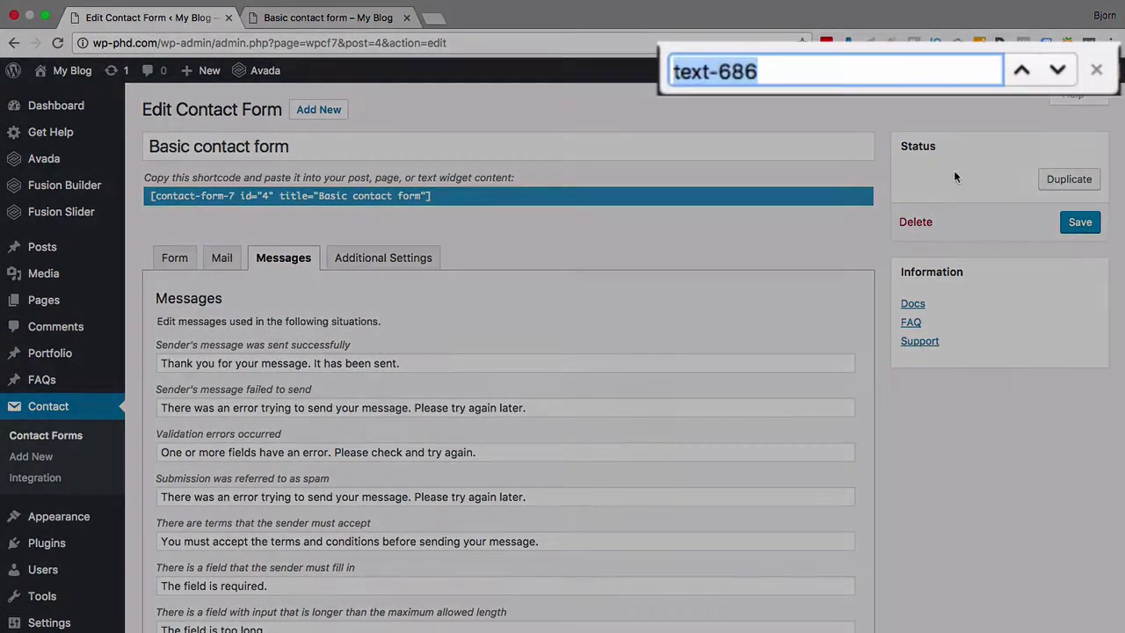
{"action": "key", "text": "super+v"}
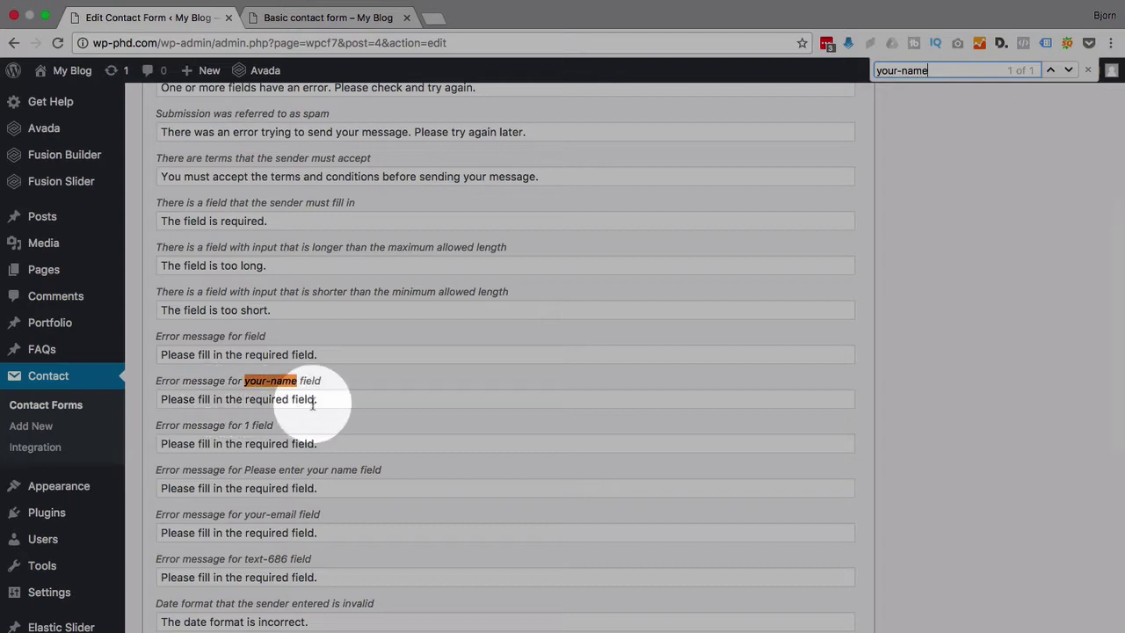
{"action": "left_click_drag", "start_coordinate": [314, 401], "coordinate": [198, 399]}
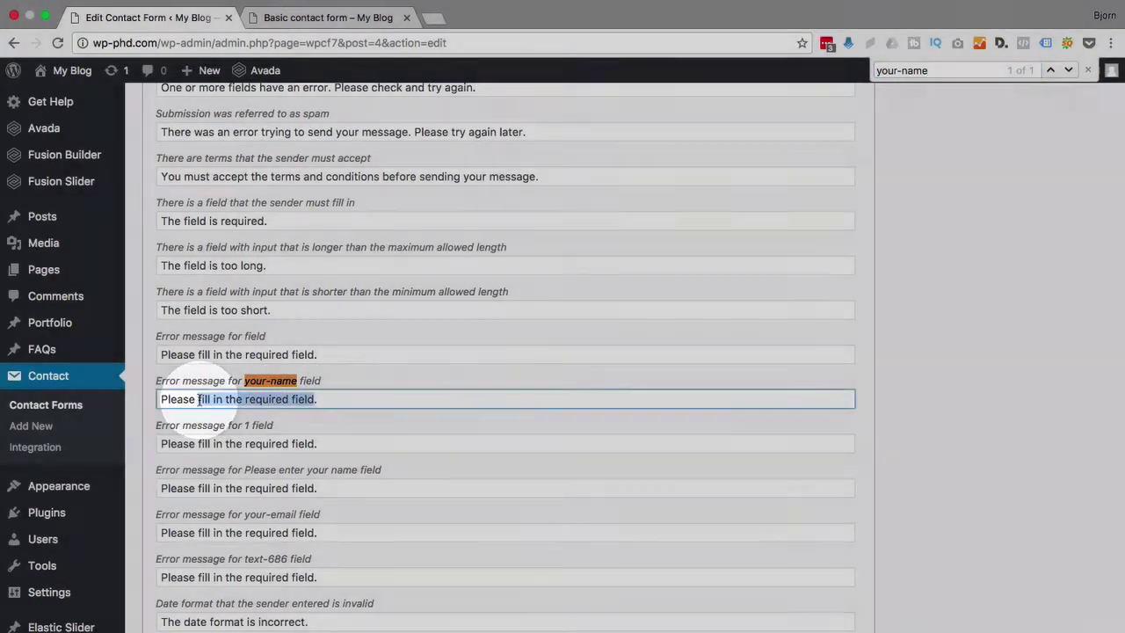
{"action": "type", "text": "enter your full n"}
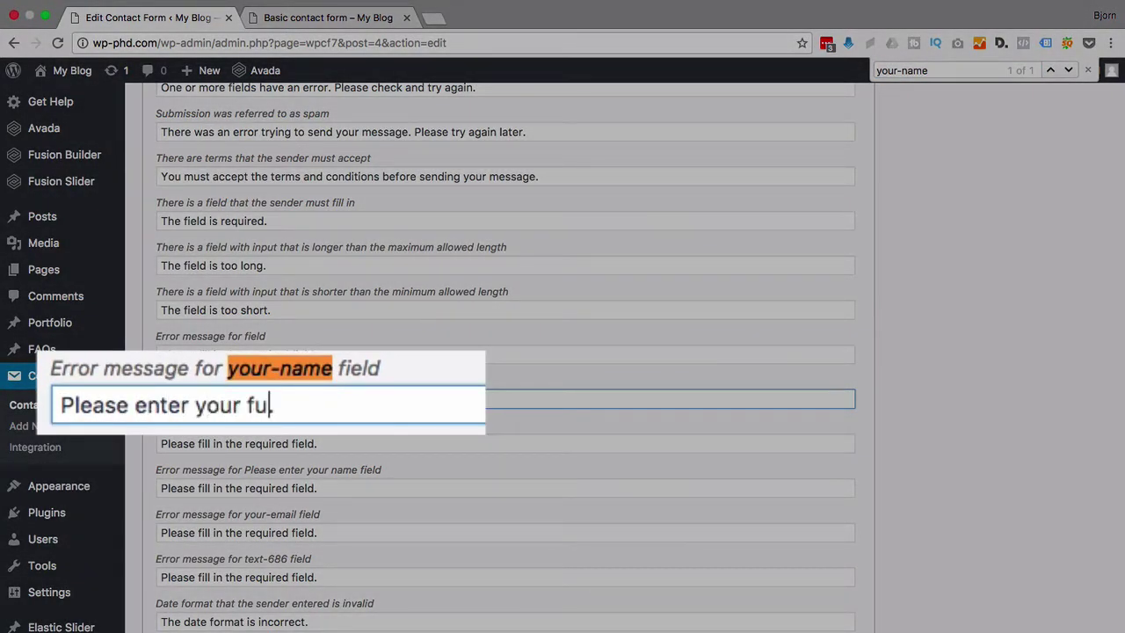
{"action": "type", "text": "ame."}
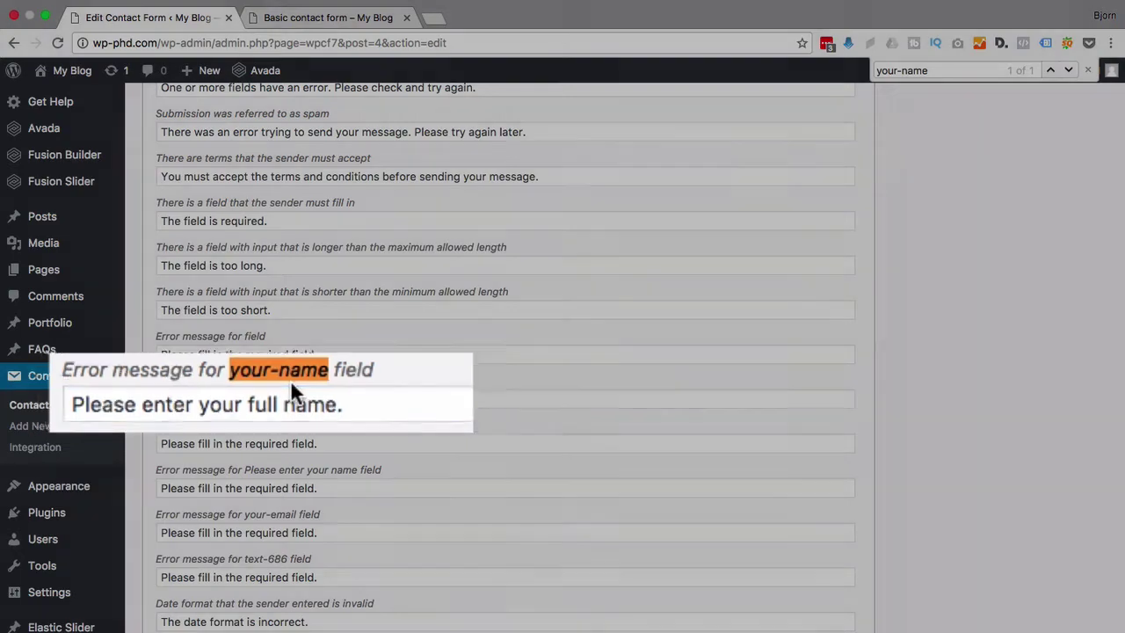
{"action": "scroll", "coordinate": [286, 406], "scroll_direction": "up", "scroll_amount": 5}
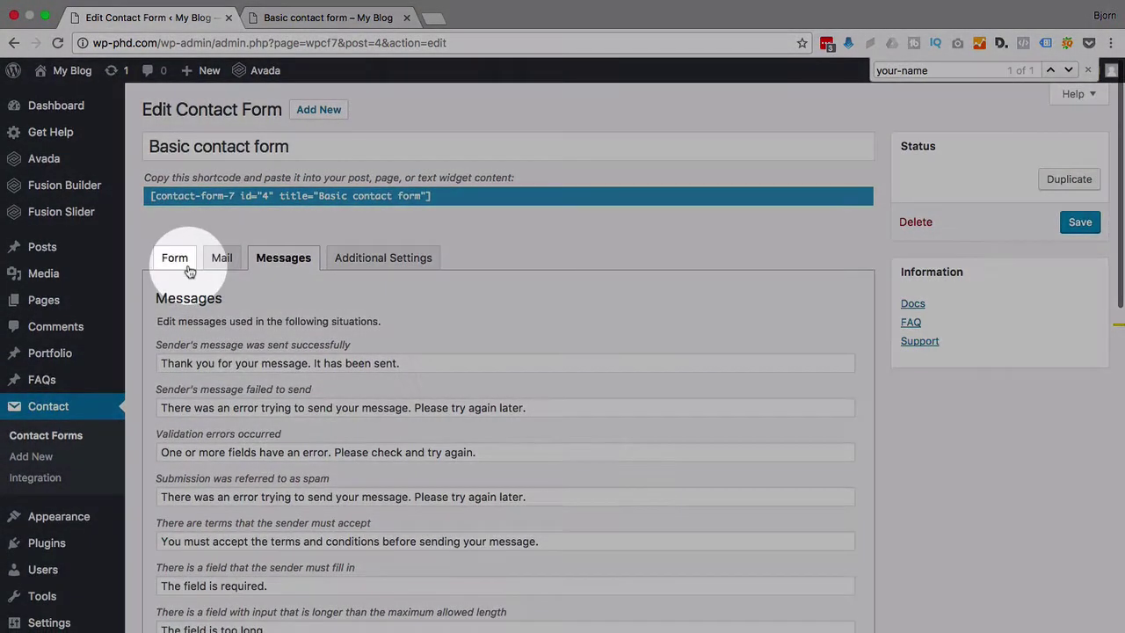
Copy your-email from the template and change its message to "Please enter your best email address.".
{"action": "left_click", "coordinate": [175, 258]}
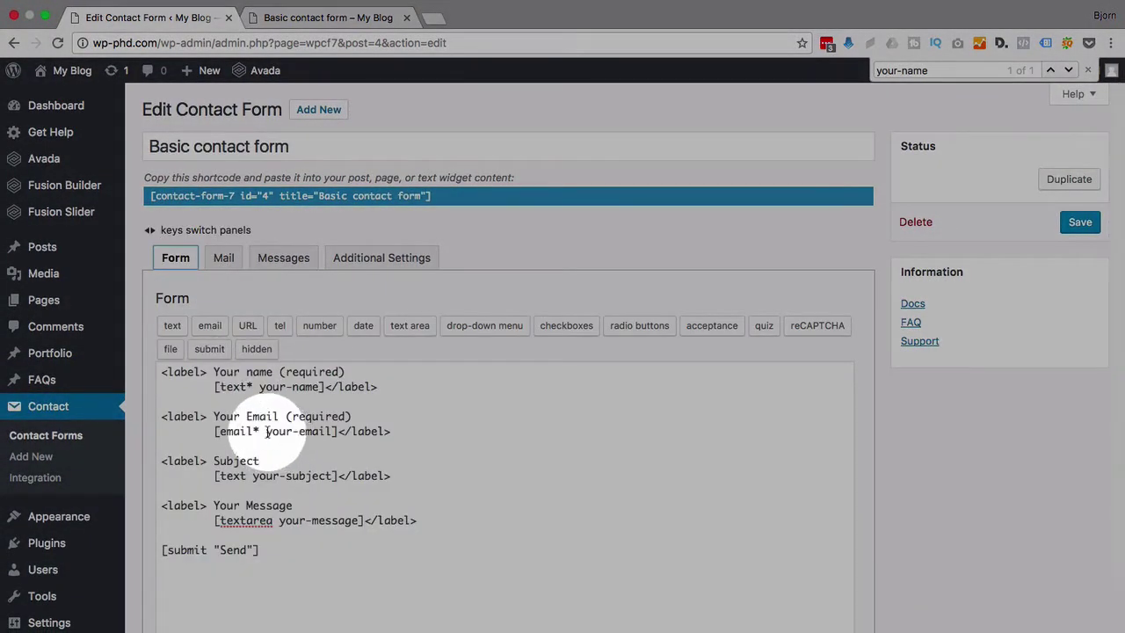
{"action": "left_click_drag", "start_coordinate": [265, 430], "coordinate": [334, 431]}
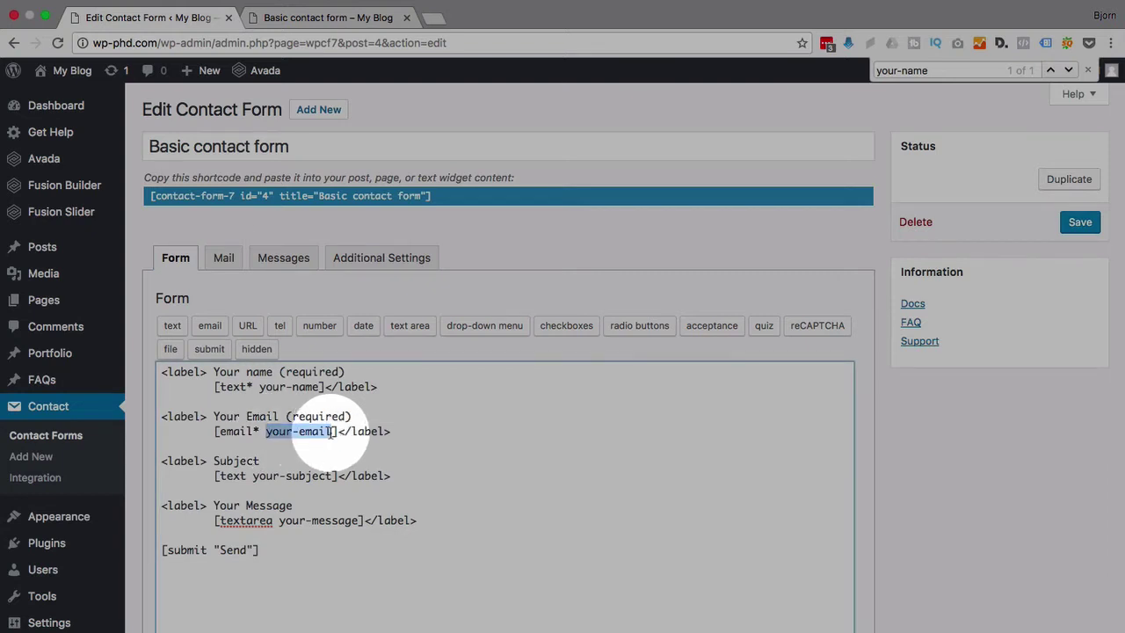
{"action": "right_click", "coordinate": [333, 432]}
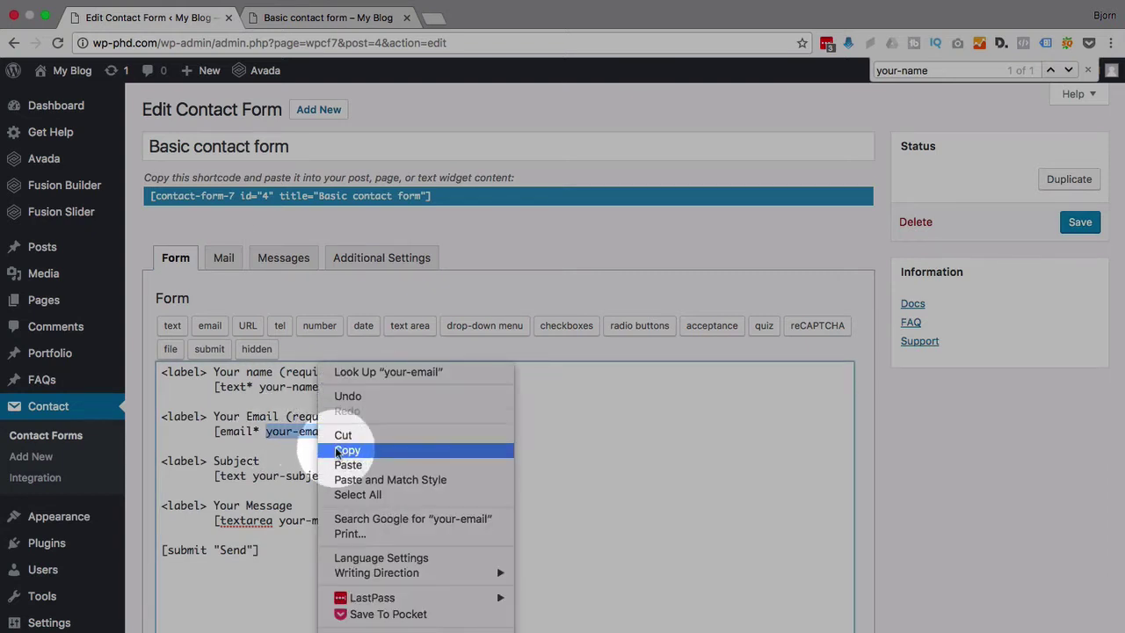
{"action": "left_click", "coordinate": [352, 451]}
{"action": "left_click", "coordinate": [283, 260]}
{"action": "left_click", "coordinate": [588, 322]}
{"action": "key", "text": "super+f"}
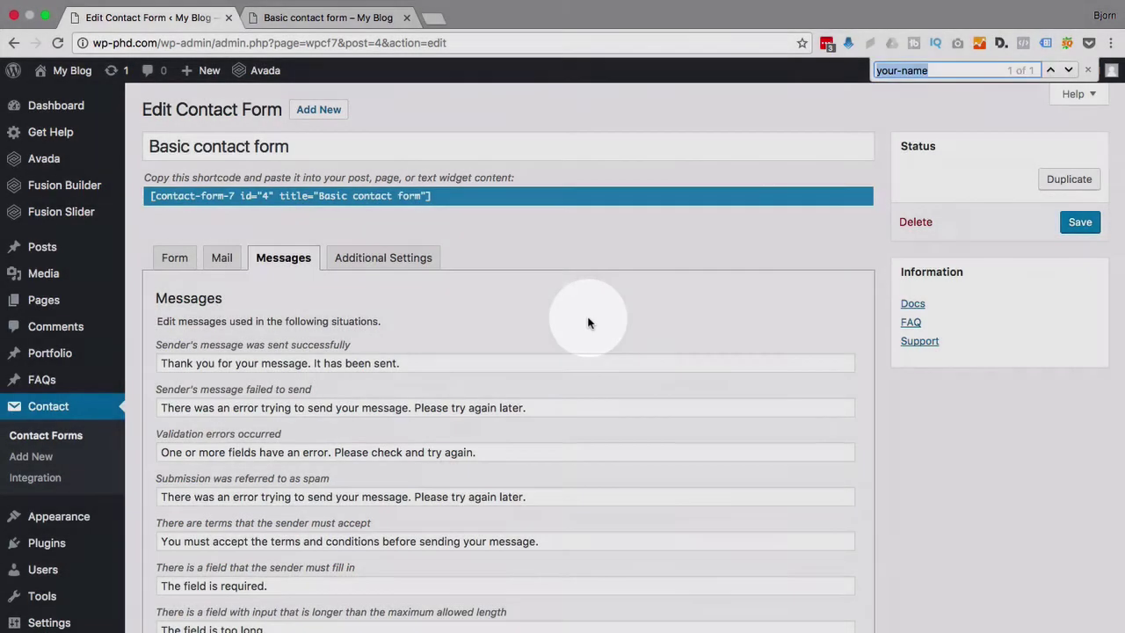
{"action": "key", "text": "super+v"}
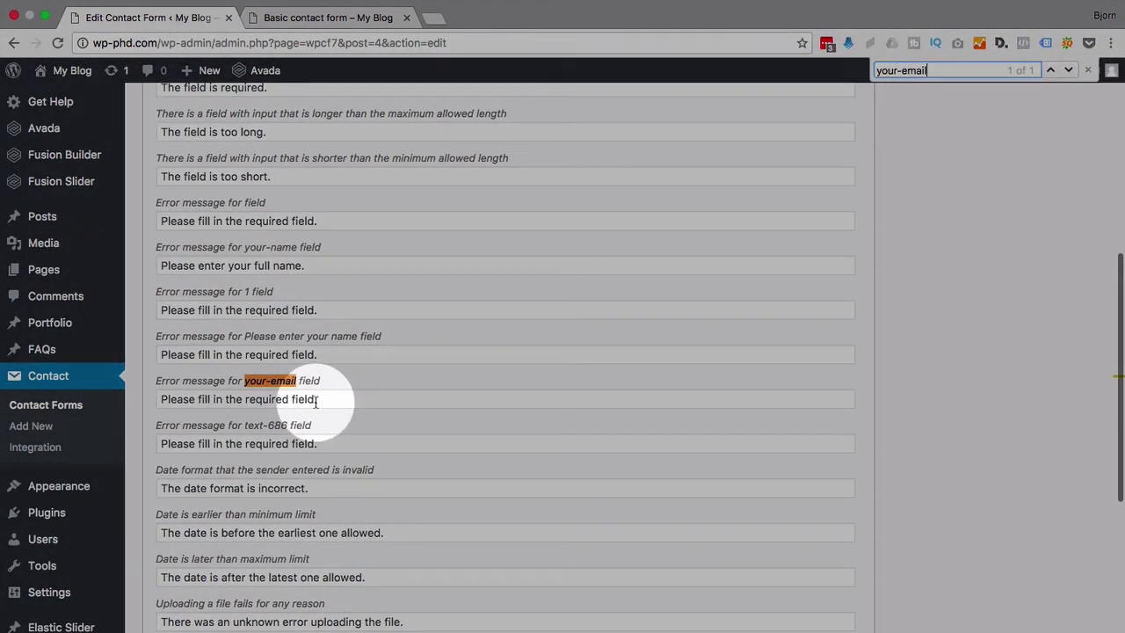
{"action": "left_click_drag", "start_coordinate": [315, 400], "coordinate": [199, 403]}
{"action": "type", "text": "e"}
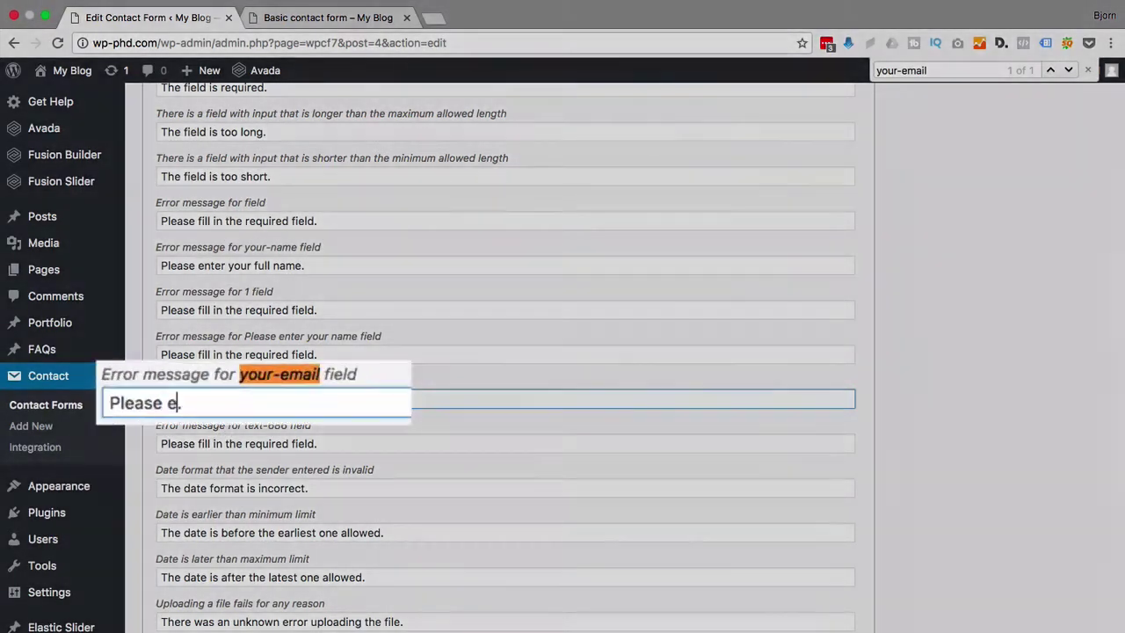
{"action": "type", "text": "nter your be"}
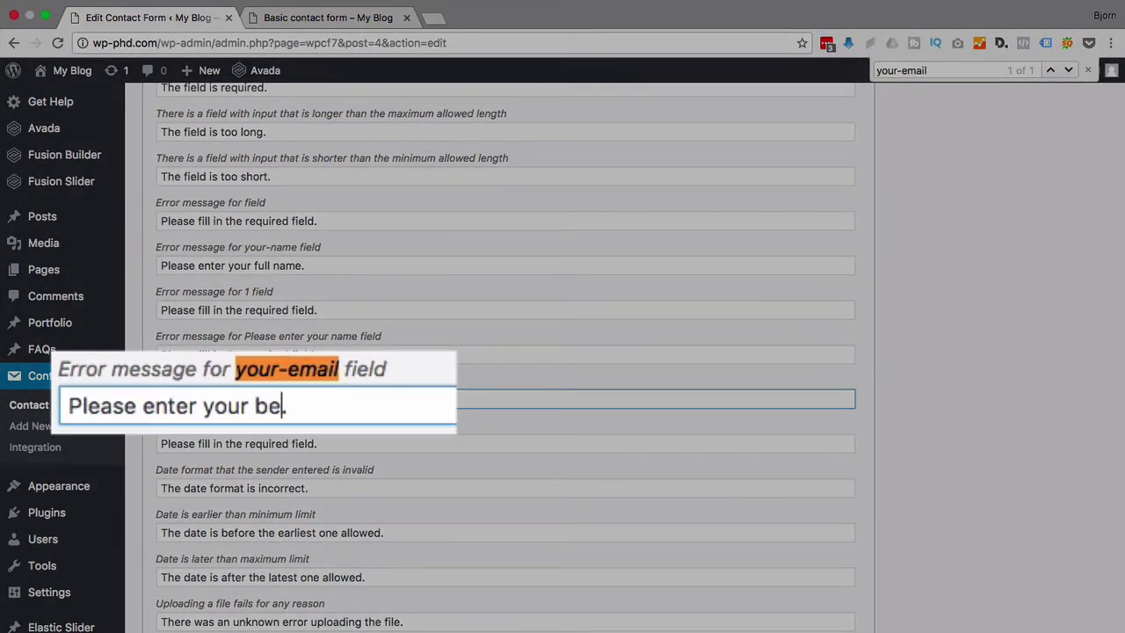
{"action": "type", "text": "st email address"}
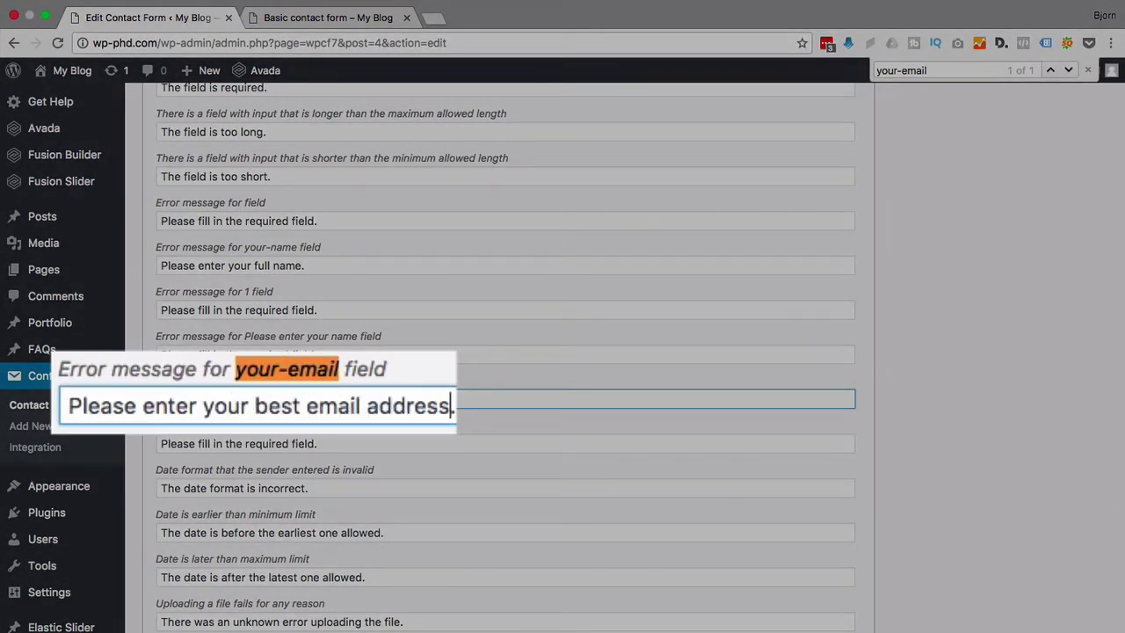
{"action": "type", "text": "."}
{"action": "scroll", "coordinate": [335, 371], "scroll_direction": "up", "scroll_amount": 10}
Save the form and reload the live Basic contact form page.
{"action": "left_click", "coordinate": [1069, 231]}
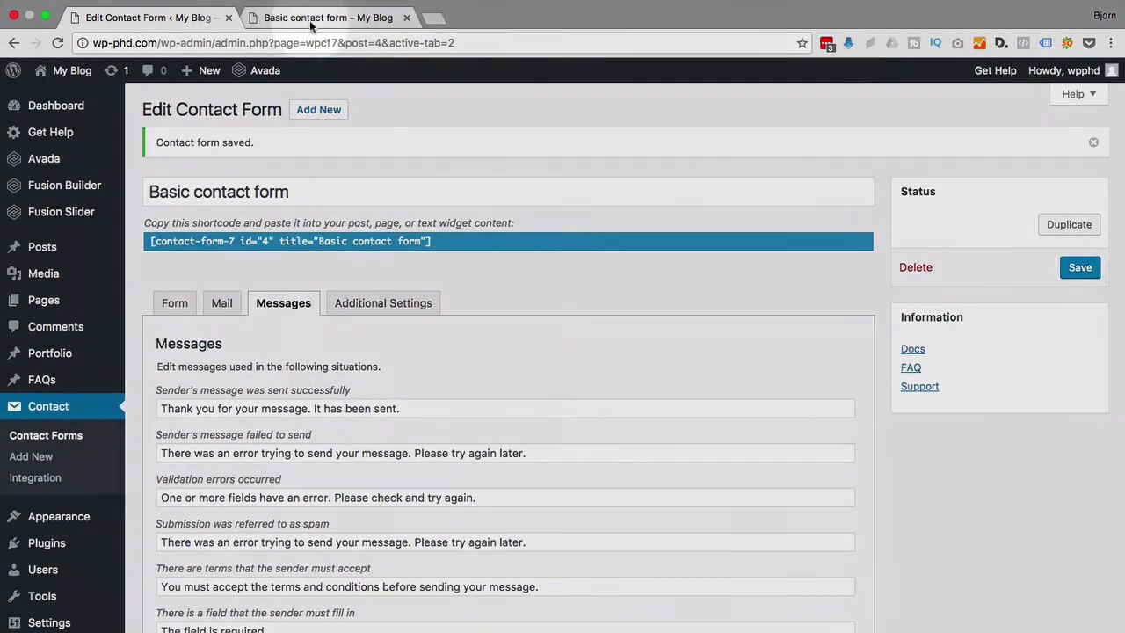
{"action": "left_click", "coordinate": [291, 24]}
{"action": "left_click", "coordinate": [290, 38]}
{"action": "key", "text": "Return"}
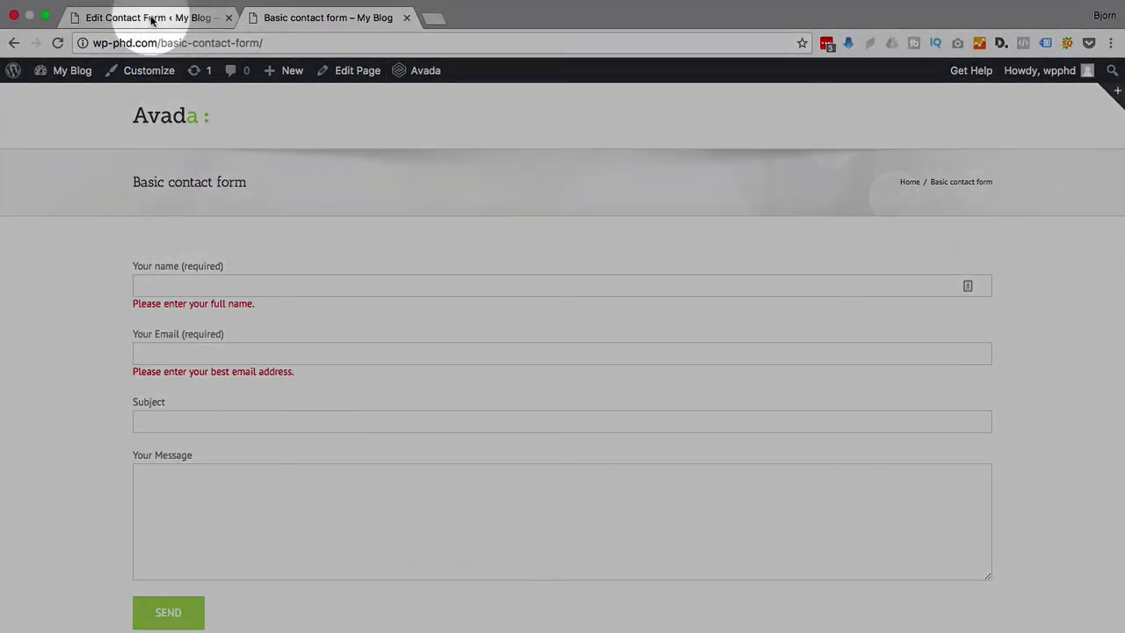
Insert a required text field named favorite-color above the Send button.
{"action": "left_click", "coordinate": [150, 17]}
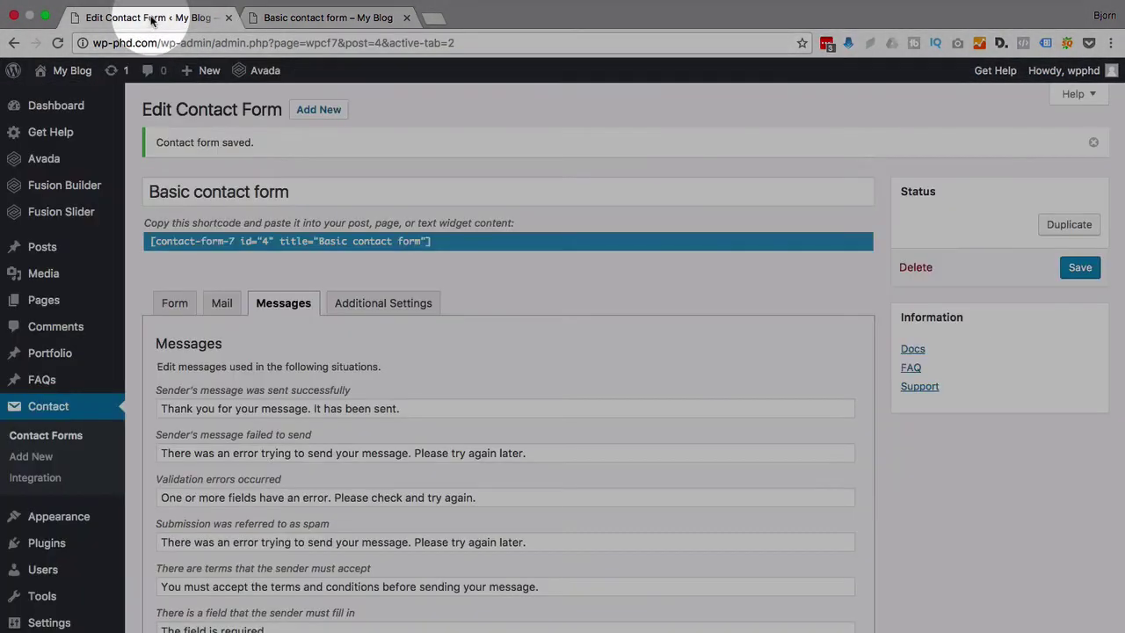
{"action": "left_click", "coordinate": [183, 306]}
{"action": "scroll", "coordinate": [138, 371], "scroll_direction": "down", "scroll_amount": 3}
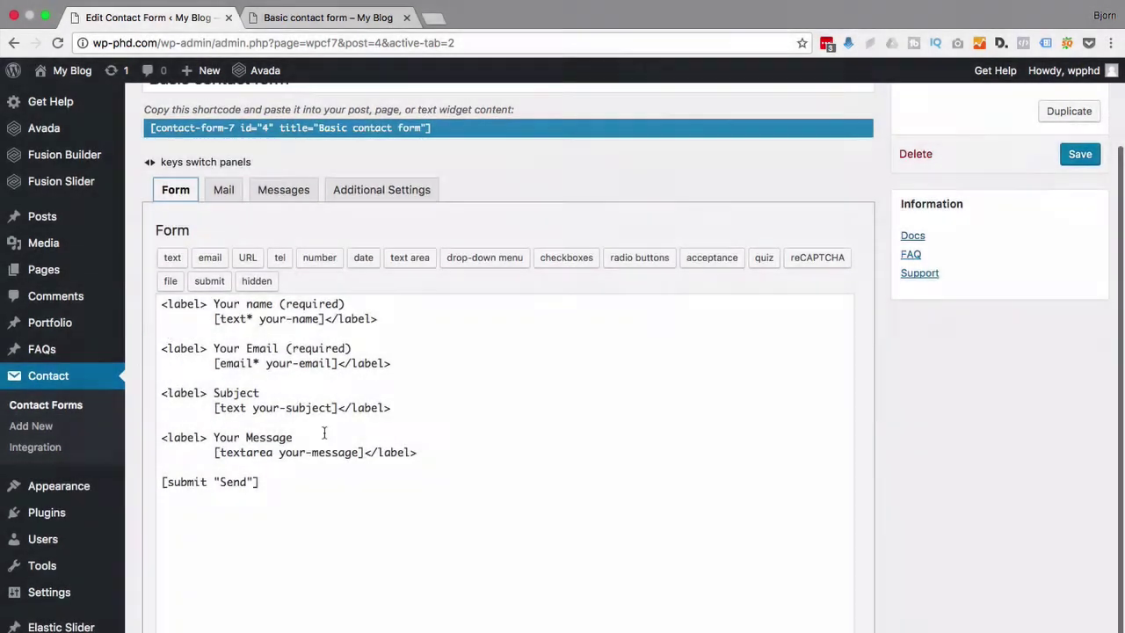
{"action": "left_click", "coordinate": [421, 454]}
{"action": "key", "text": "Return"}
{"action": "key", "text": "Return"}
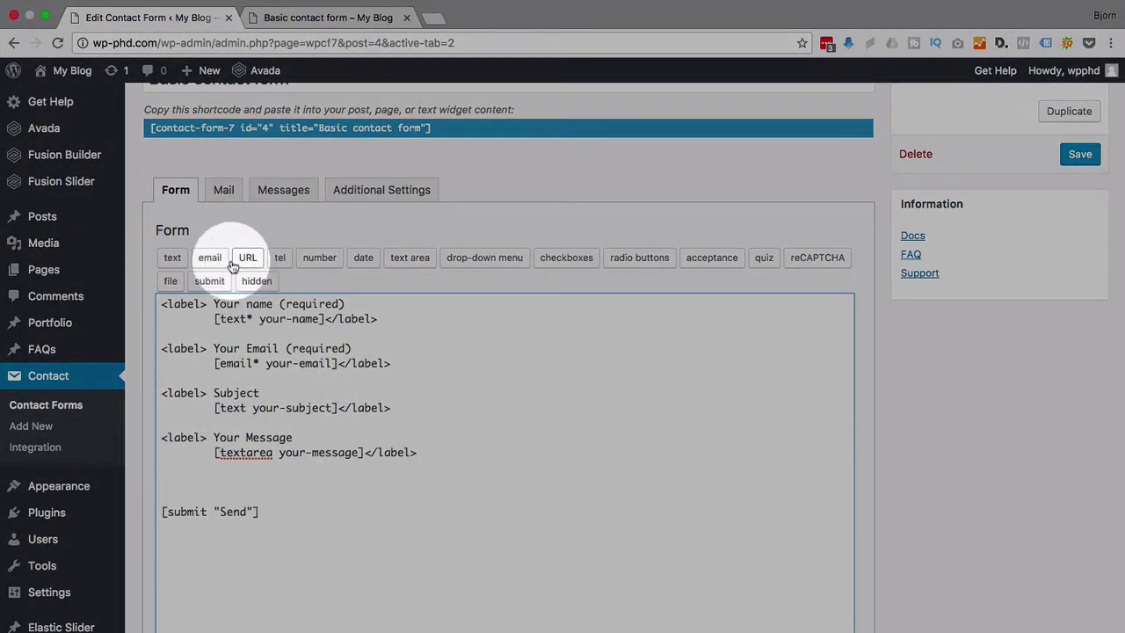
{"action": "left_click", "coordinate": [173, 257]}
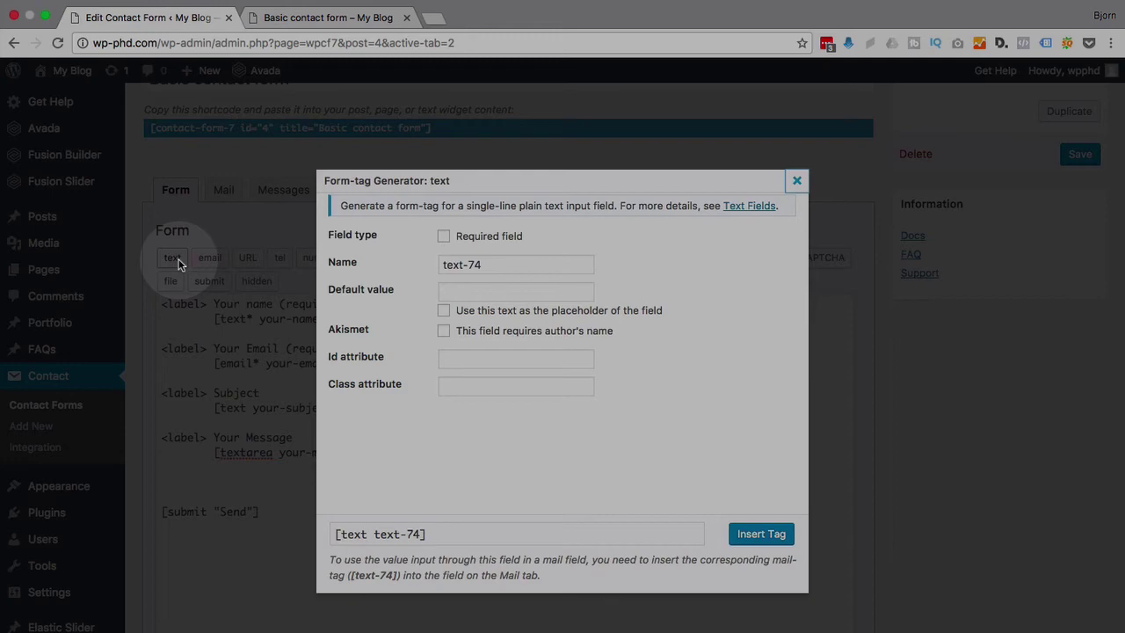
{"action": "left_click", "coordinate": [444, 236]}
{"action": "triple_click", "coordinate": [470, 264]}
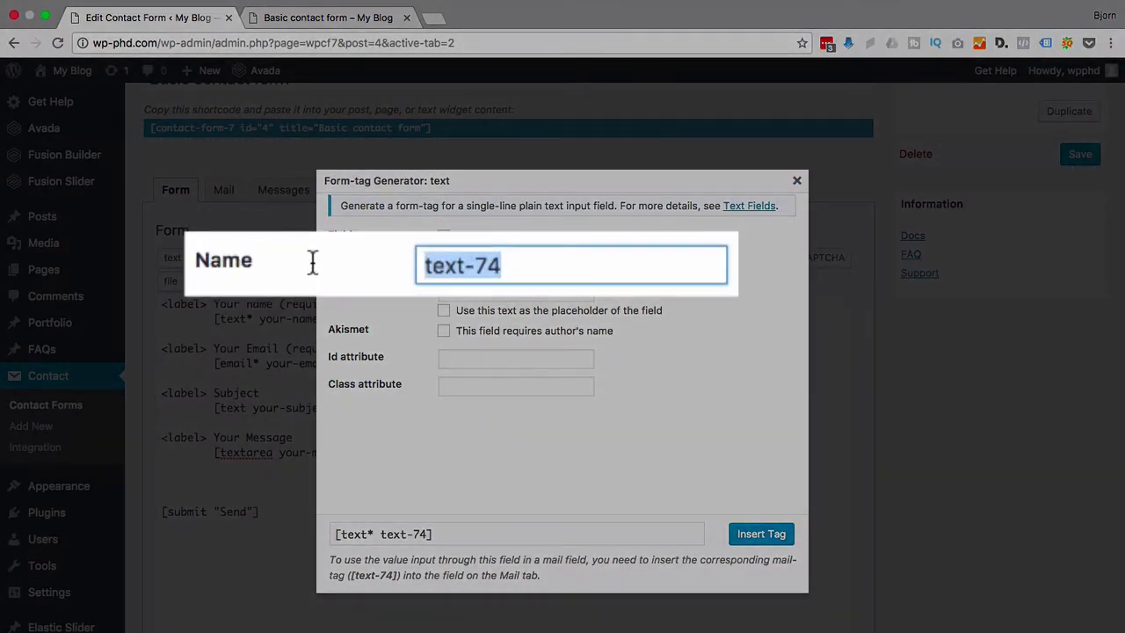
{"action": "type", "text": "favor"}
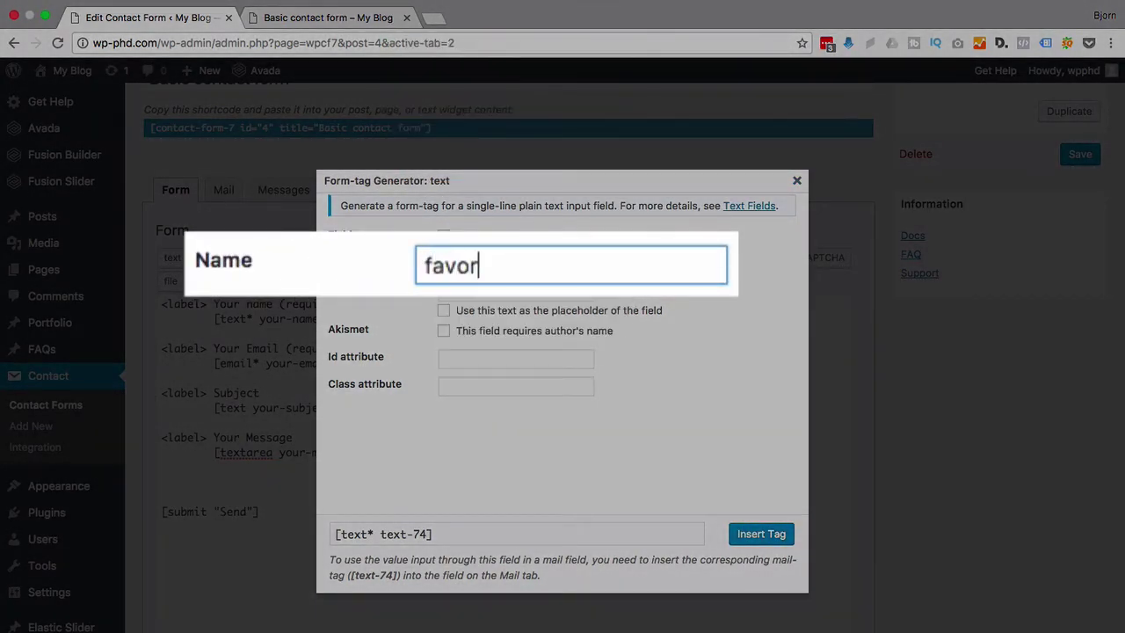
{"action": "type", "text": "ite-color"}
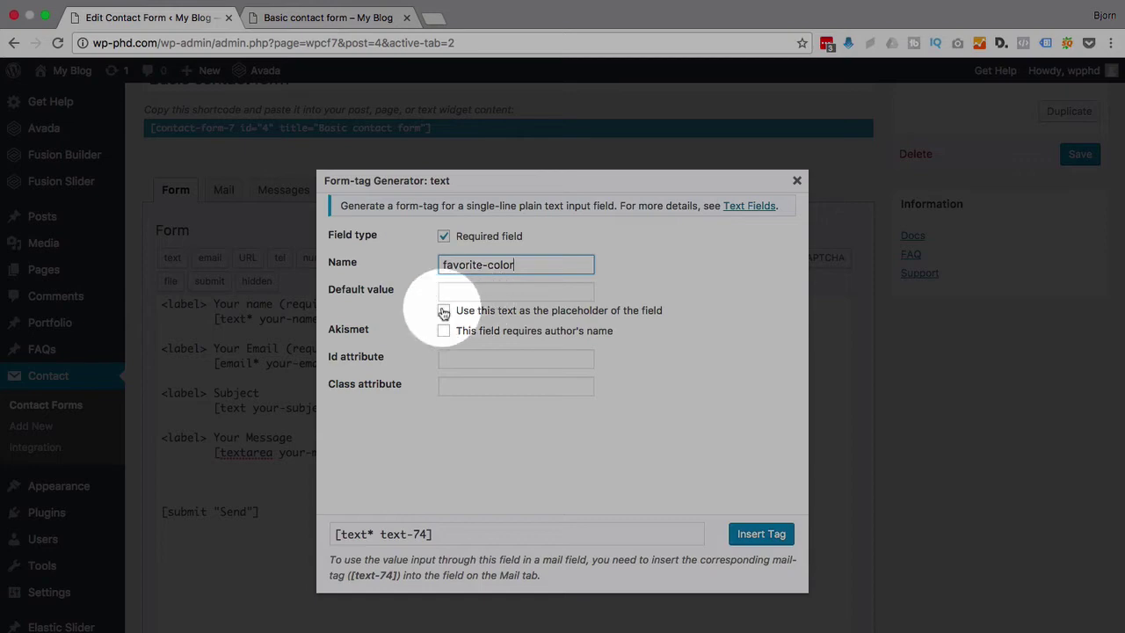
{"action": "left_click", "coordinate": [749, 534]}
Insert a required favorite-sport text field below it and save the form.
{"action": "key", "text": "Return"}
{"action": "key", "text": "Return"}
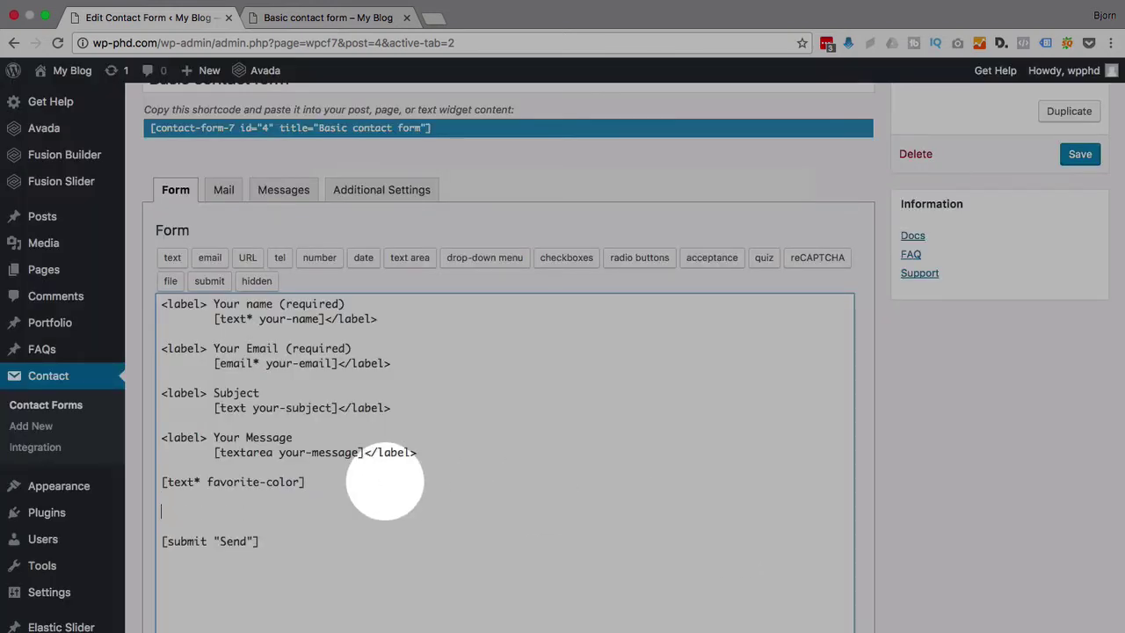
{"action": "left_click", "coordinate": [172, 260]}
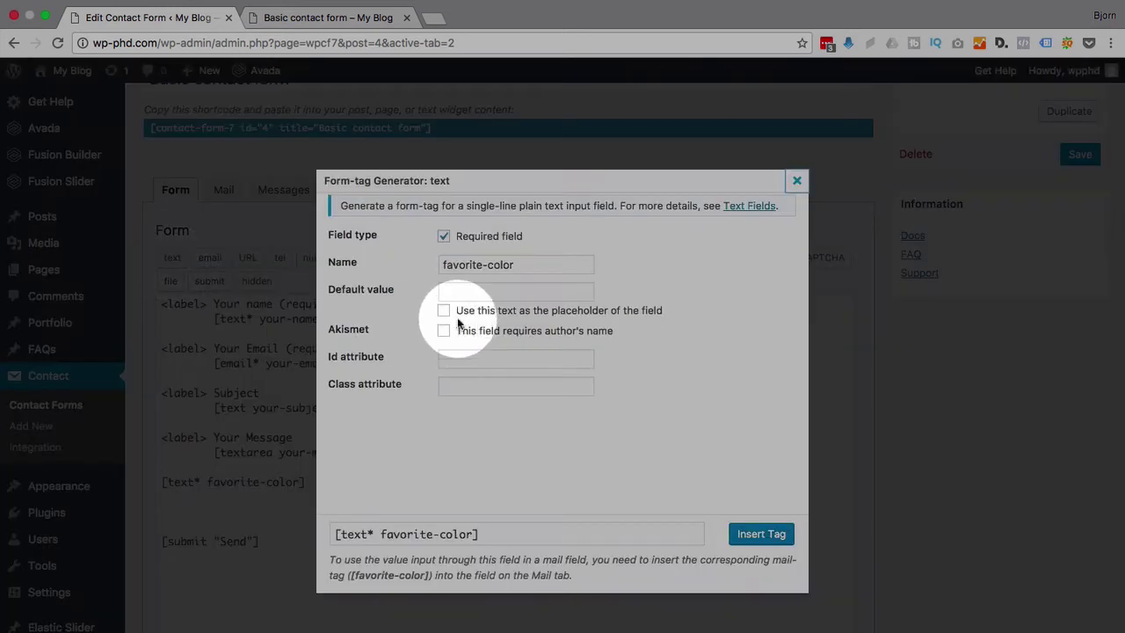
{"action": "double_click", "coordinate": [499, 265]}
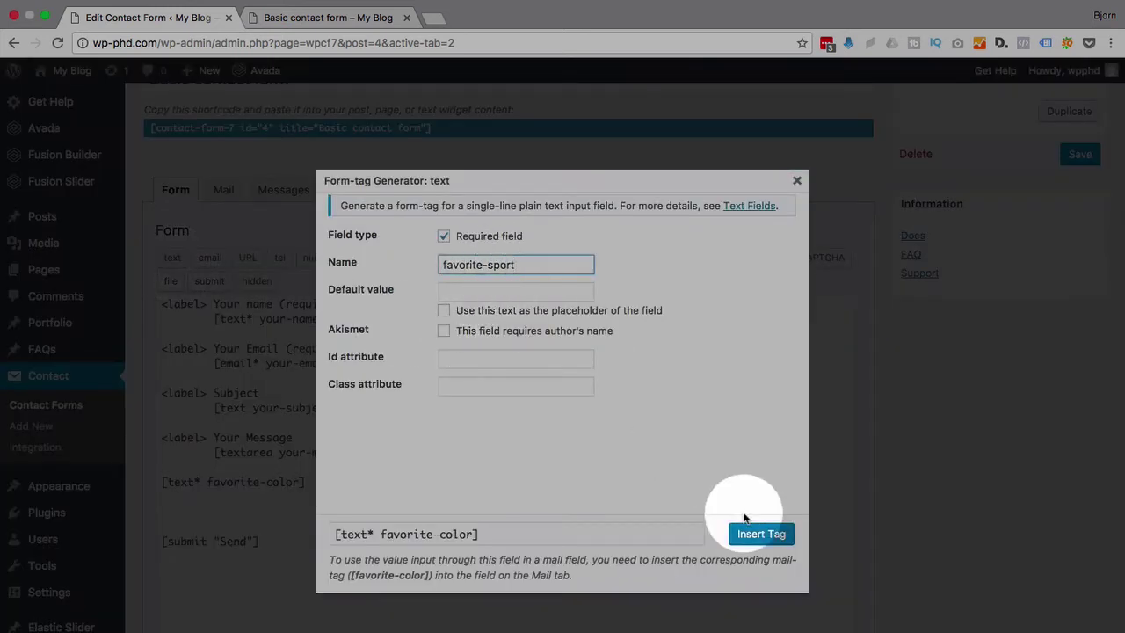
{"action": "left_click", "coordinate": [758, 535]}
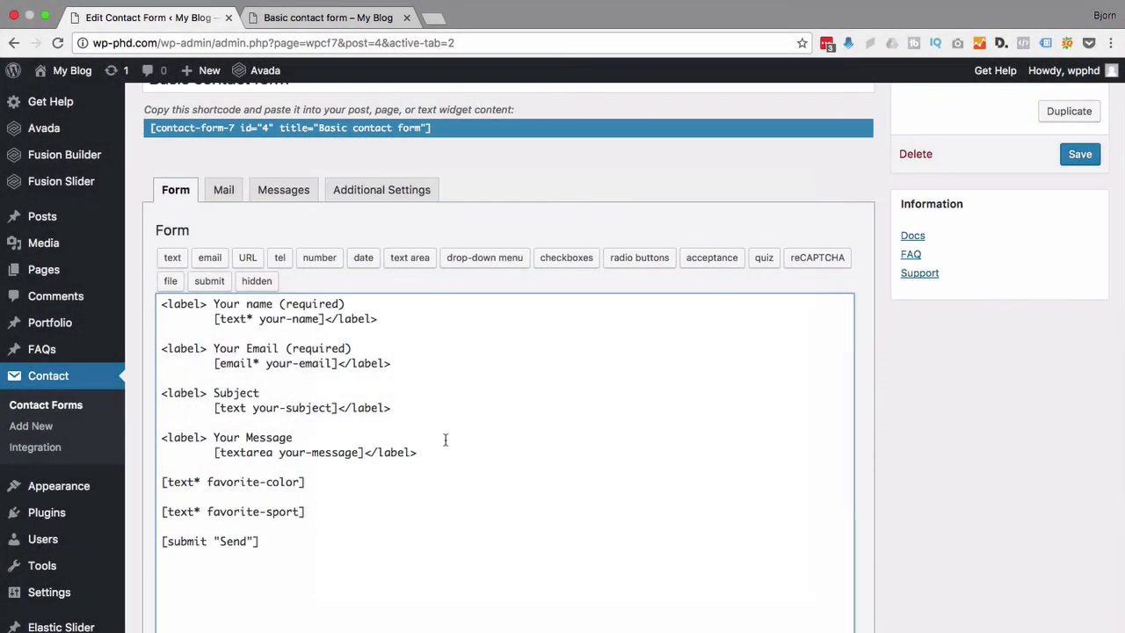
{"action": "left_click", "coordinate": [1063, 163]}
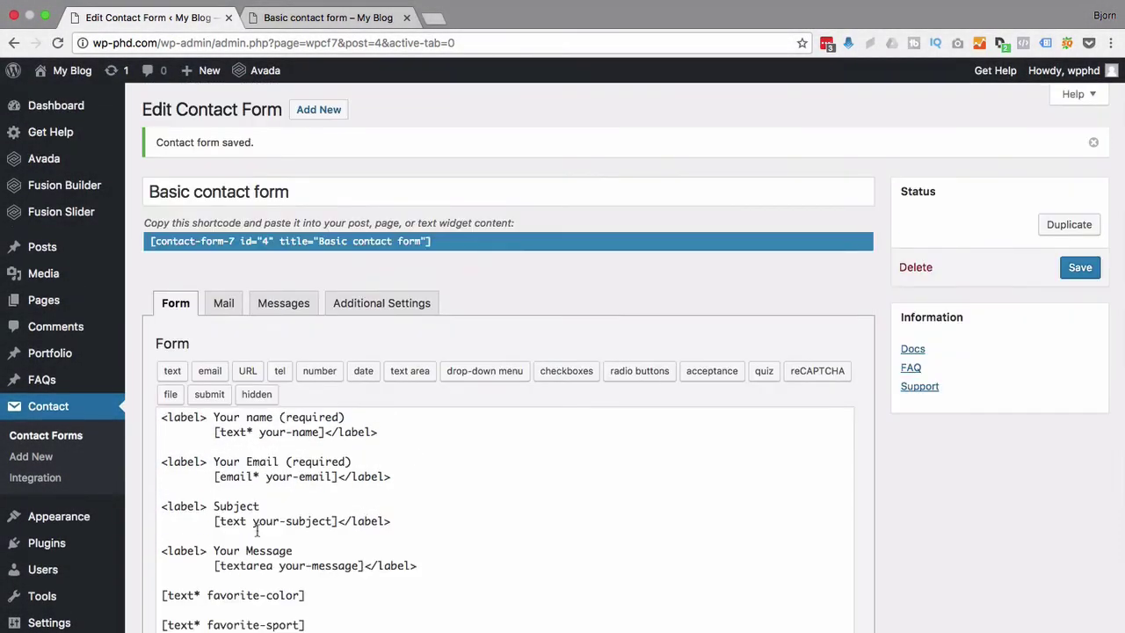
Paste label openings above both new fields, naming the first "Your favorite color".
{"action": "scroll", "coordinate": [277, 492], "scroll_direction": "down", "scroll_amount": 2}
{"action": "left_click", "coordinate": [276, 493]}
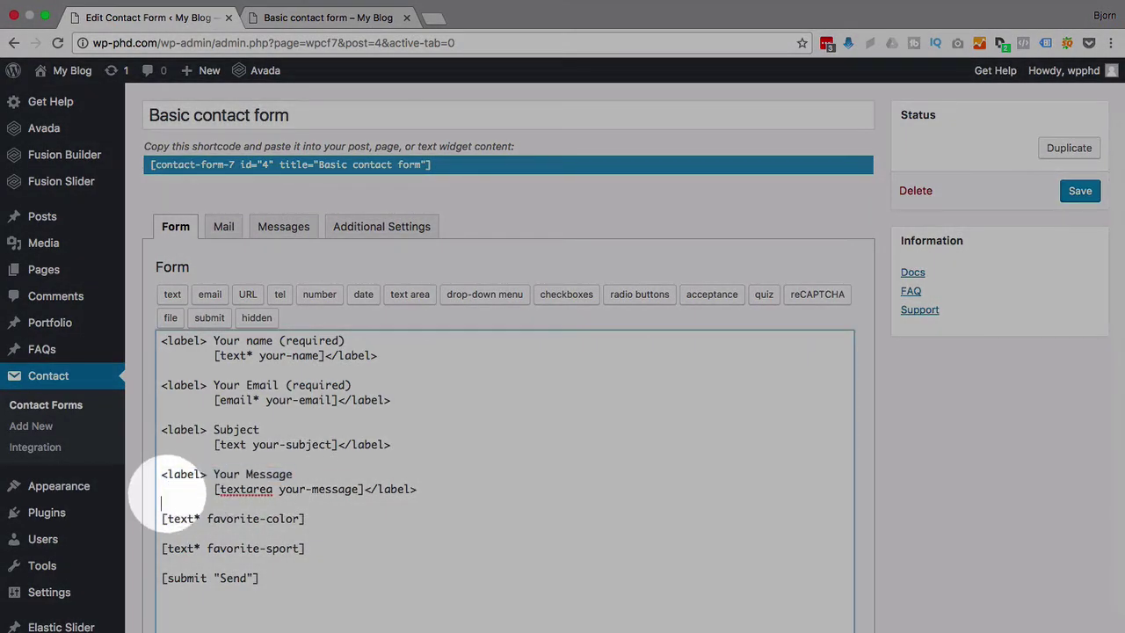
{"action": "key", "text": "Return"}
{"action": "type", "text": "<label> Your Message"}
{"action": "key", "text": "Return"}
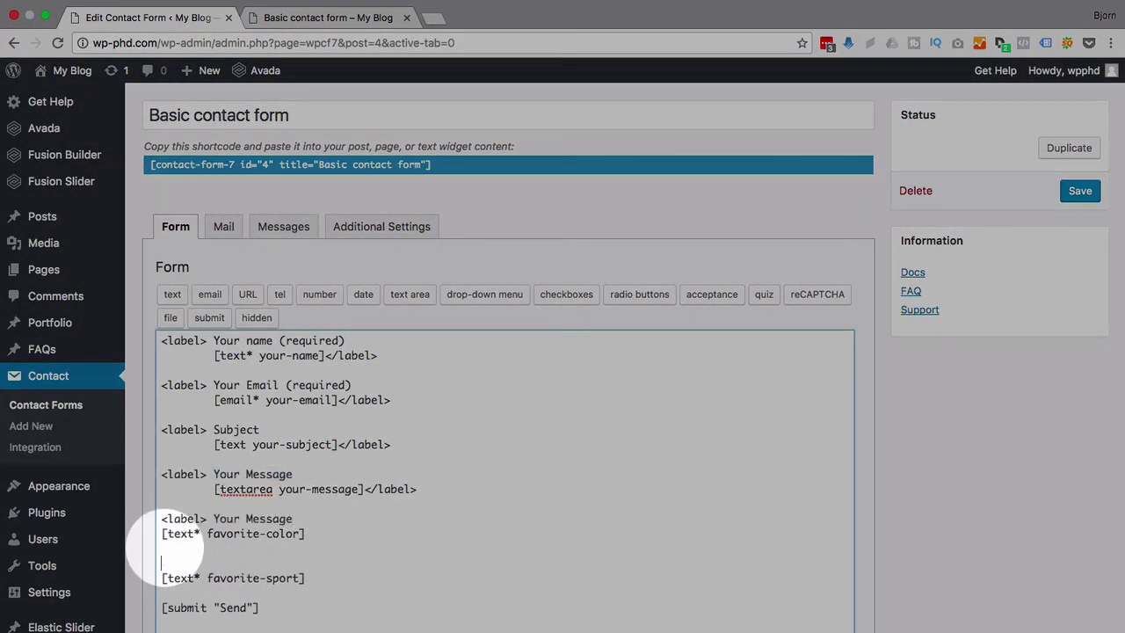
{"action": "type", "text": "<label> Your Message"}
{"action": "left_click_drag", "start_coordinate": [293, 519], "coordinate": [212, 519]}
{"action": "type", "text": "Yo"}
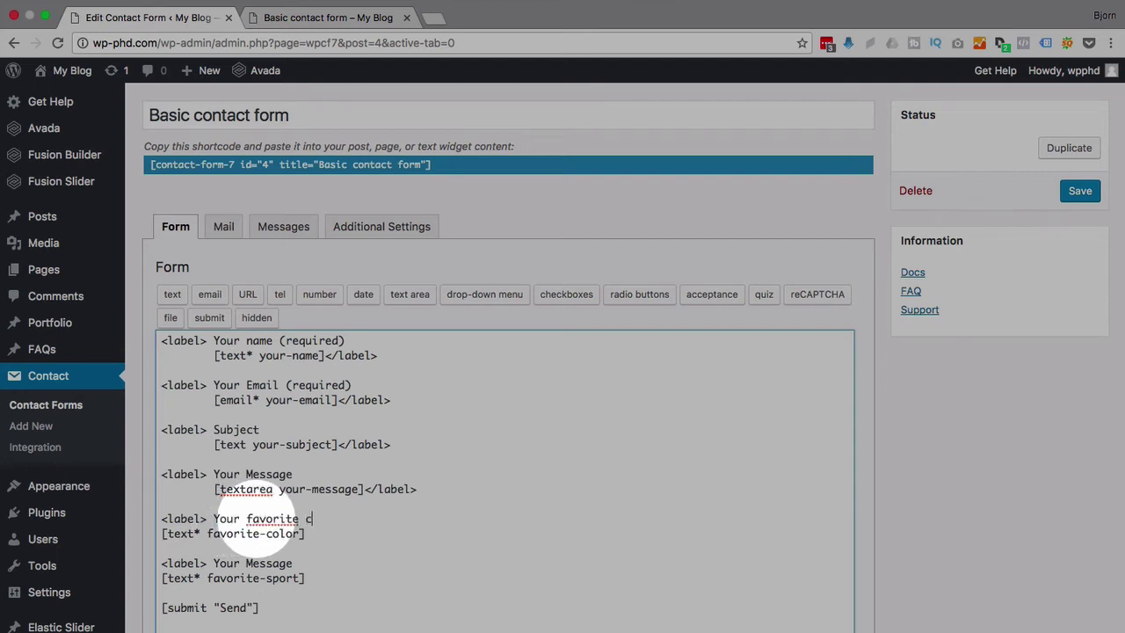
{"action": "type", "text": "ur favorite color"}
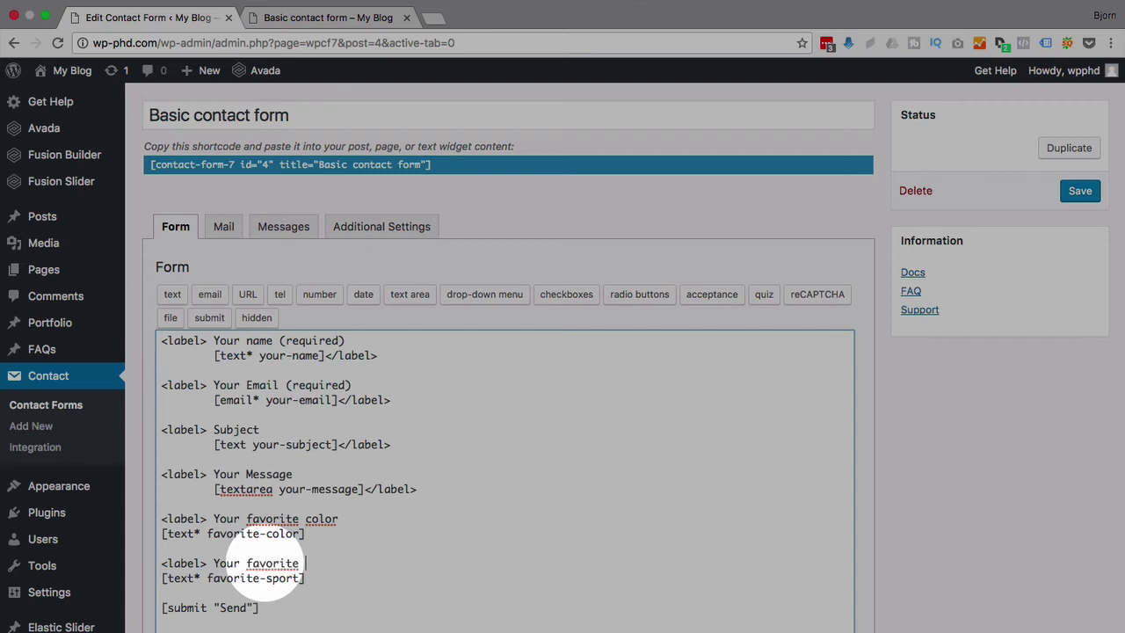
Close the favorite-color and favorite-sport labels with a </label> tag.
{"action": "left_click_drag", "start_coordinate": [417, 489], "coordinate": [364, 489]}
{"action": "key", "text": "ctrl+c"}
{"action": "left_click", "coordinate": [357, 534]}
{"action": "key", "text": "ctrl+v"}
{"action": "left_click", "coordinate": [347, 576]}
{"action": "key", "text": "ctrl+v"}
Indent both new field tags to match the textarea line and save the form.
{"action": "left_click_drag", "start_coordinate": [212, 489], "coordinate": [162, 489]}
{"action": "key", "text": "ctrl+c"}
{"action": "left_click", "coordinate": [161, 534]}
{"action": "key", "text": "ctrl+v"}
{"action": "left_click", "coordinate": [161, 578]}
{"action": "key", "text": "ctrl+v"}
{"action": "left_click", "coordinate": [1081, 194]}
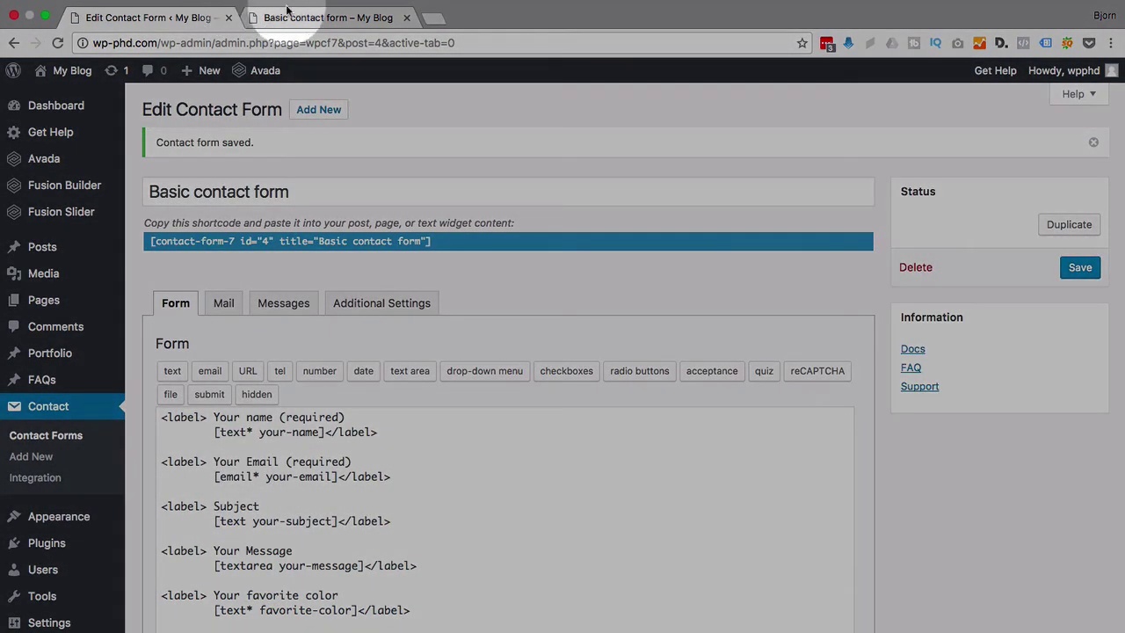
{"action": "left_click", "coordinate": [287, 10]}
{"action": "left_click", "coordinate": [97, 42]}
{"action": "key", "text": "Return"}
{"action": "scroll", "coordinate": [109, 470], "scroll_direction": "down", "scroll_amount": 3}
{"action": "left_click", "coordinate": [166, 548]}
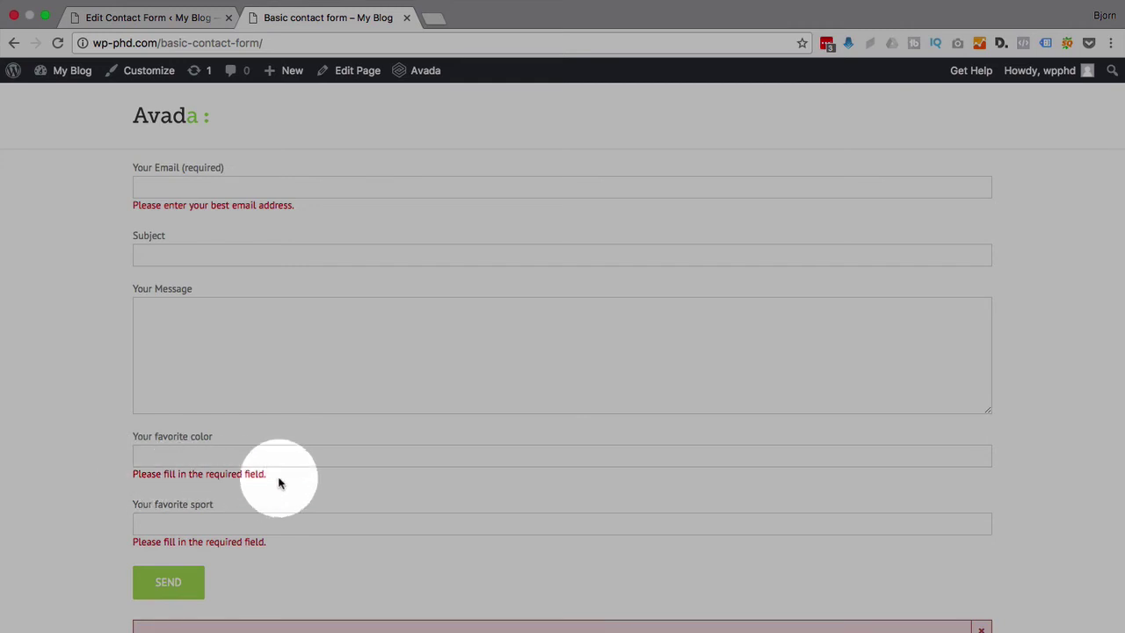
{"action": "scroll", "coordinate": [284, 472], "scroll_direction": "up", "scroll_amount": 1}
{"action": "left_click", "coordinate": [171, 17]}
{"action": "scroll", "coordinate": [325, 440], "scroll_direction": "down", "scroll_amount": 3}
Copy favorite-color, find it in the Messages panel, and select its default error message.
{"action": "double_click", "coordinate": [303, 502]}
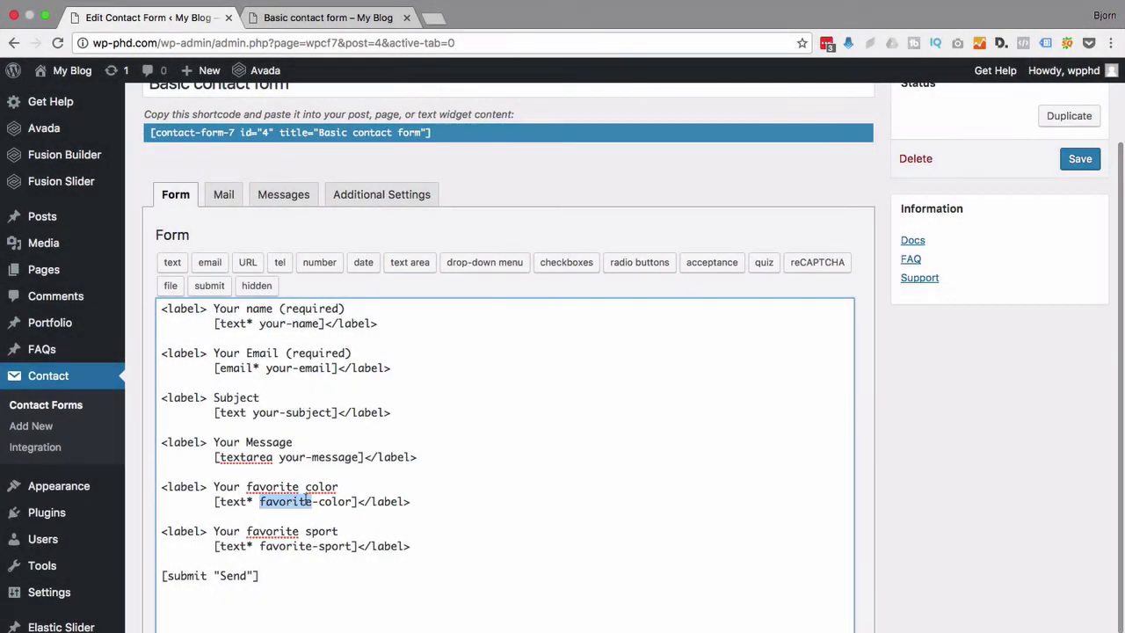
{"action": "right_click", "coordinate": [303, 501]}
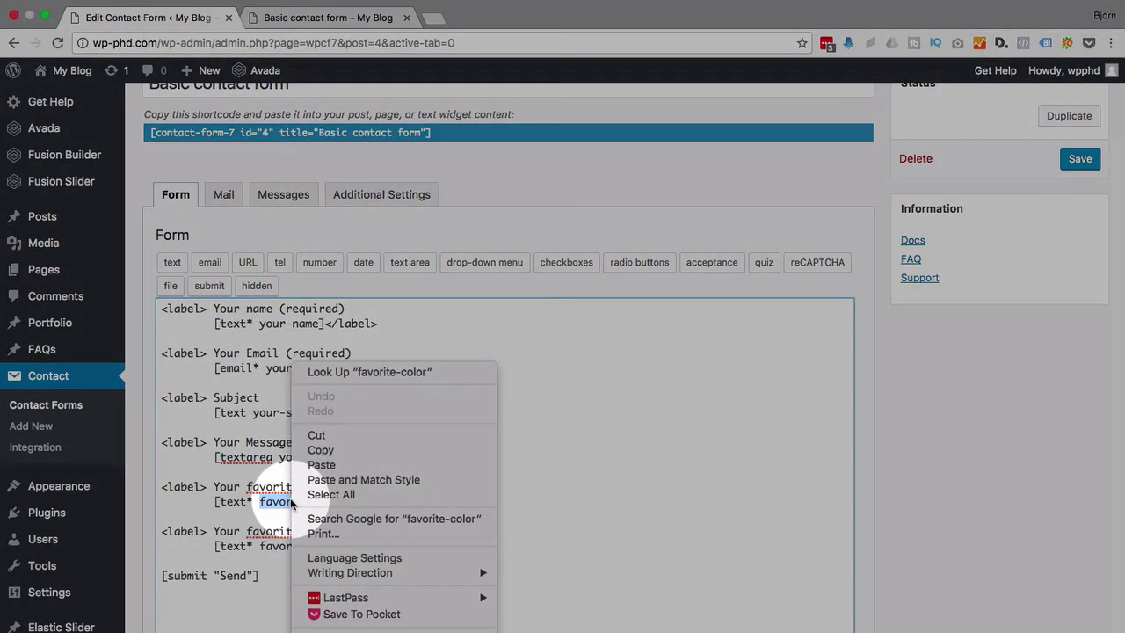
{"action": "left_click", "coordinate": [321, 451]}
{"action": "left_click", "coordinate": [283, 197]}
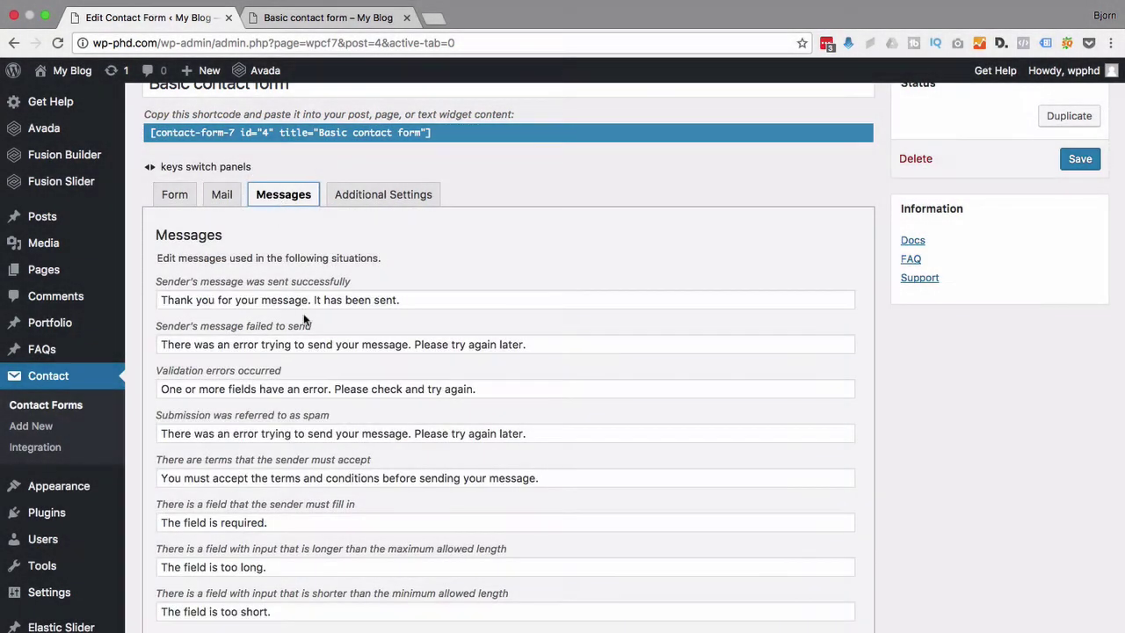
{"action": "key", "text": "super+f"}
{"action": "key", "text": "super+v"}
{"action": "left_click", "coordinate": [372, 379]}
{"action": "left_click_drag", "start_coordinate": [312, 402], "coordinate": [146, 396]}
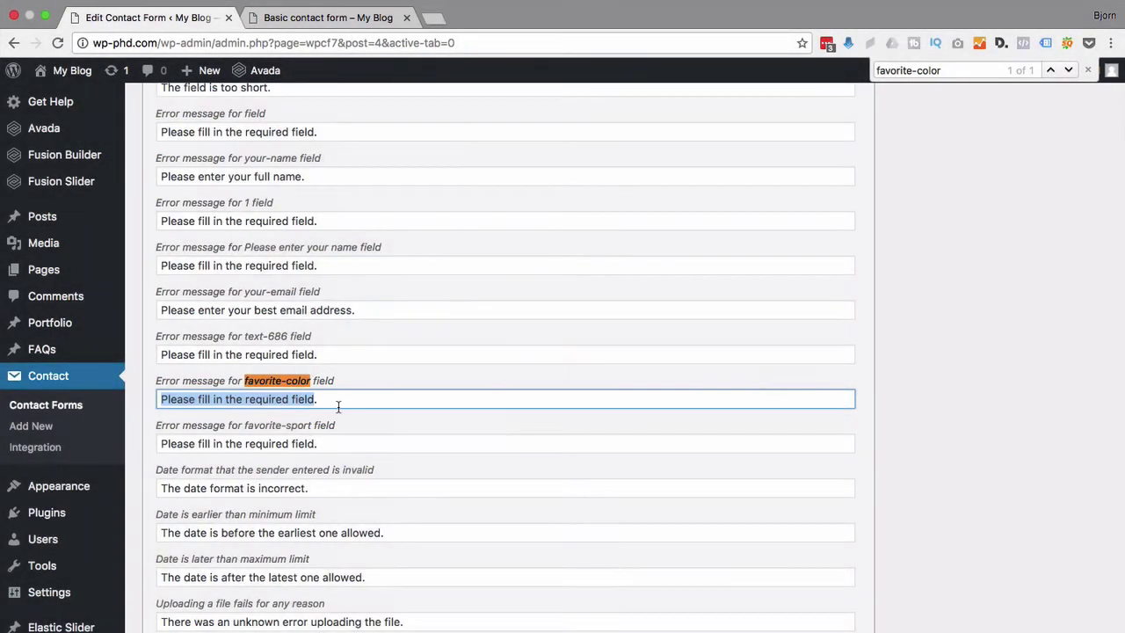
{"action": "scroll", "coordinate": [337, 406], "scroll_direction": "up", "scroll_amount": 10}
{"action": "scroll", "coordinate": [338, 406], "scroll_direction": "down", "scroll_amount": 7}
{"action": "scroll", "coordinate": [338, 406], "scroll_direction": "down", "scroll_amount": 5}
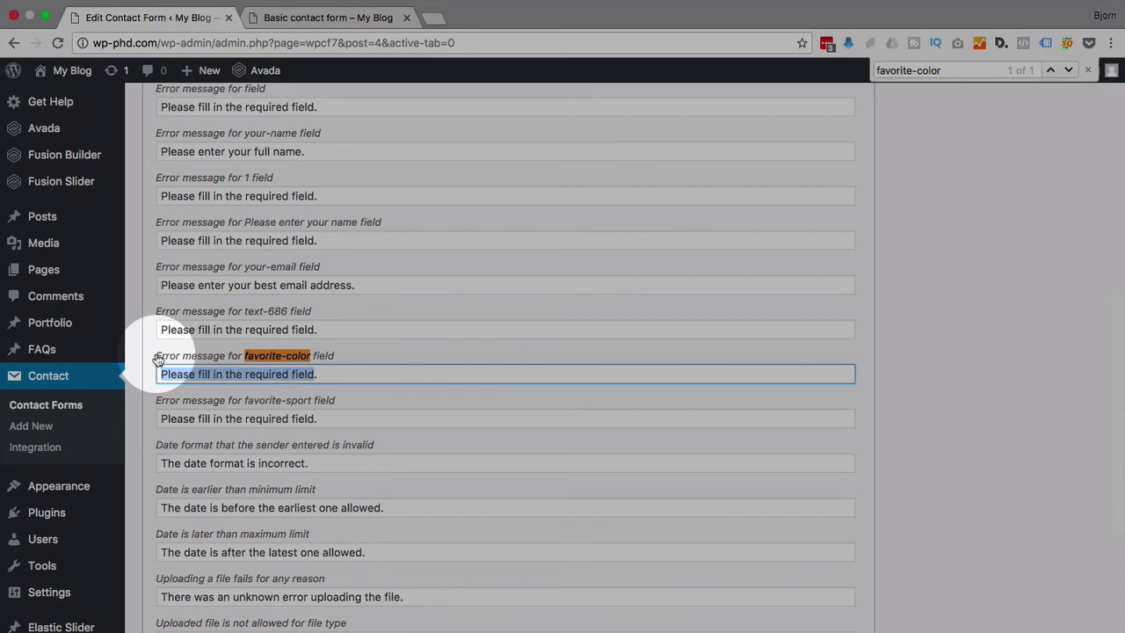
{"action": "scroll", "coordinate": [327, 361], "scroll_direction": "up", "scroll_amount": 12}
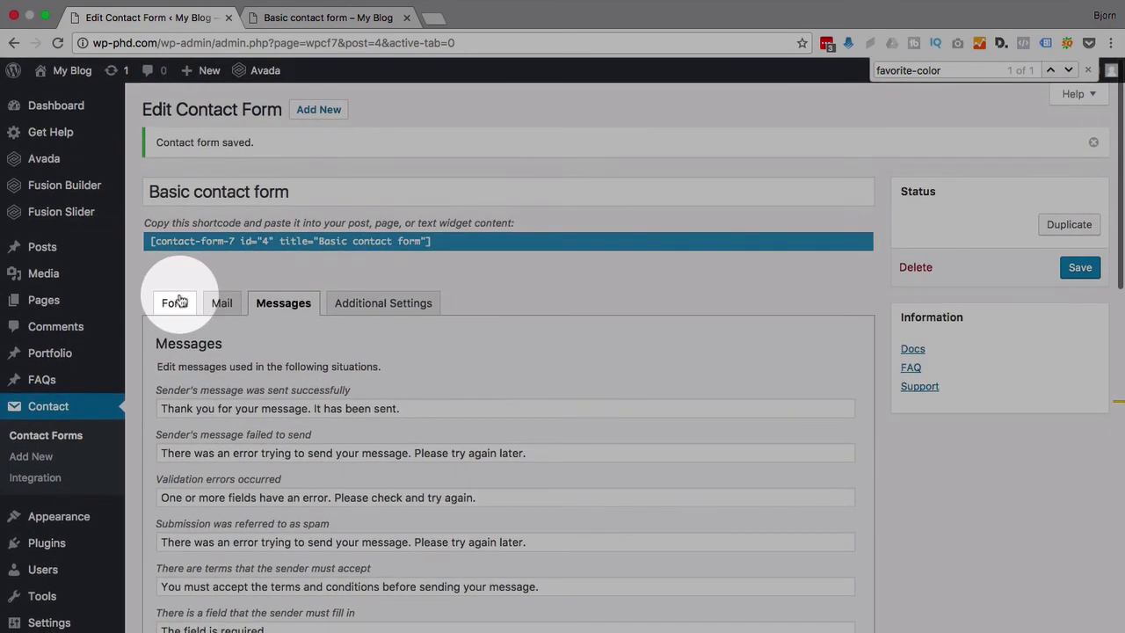
{"action": "left_click", "coordinate": [178, 302]}
{"action": "scroll", "coordinate": [376, 545], "scroll_direction": "down", "scroll_amount": 2}
{"action": "left_click_drag", "start_coordinate": [437, 606], "coordinate": [163, 551]}
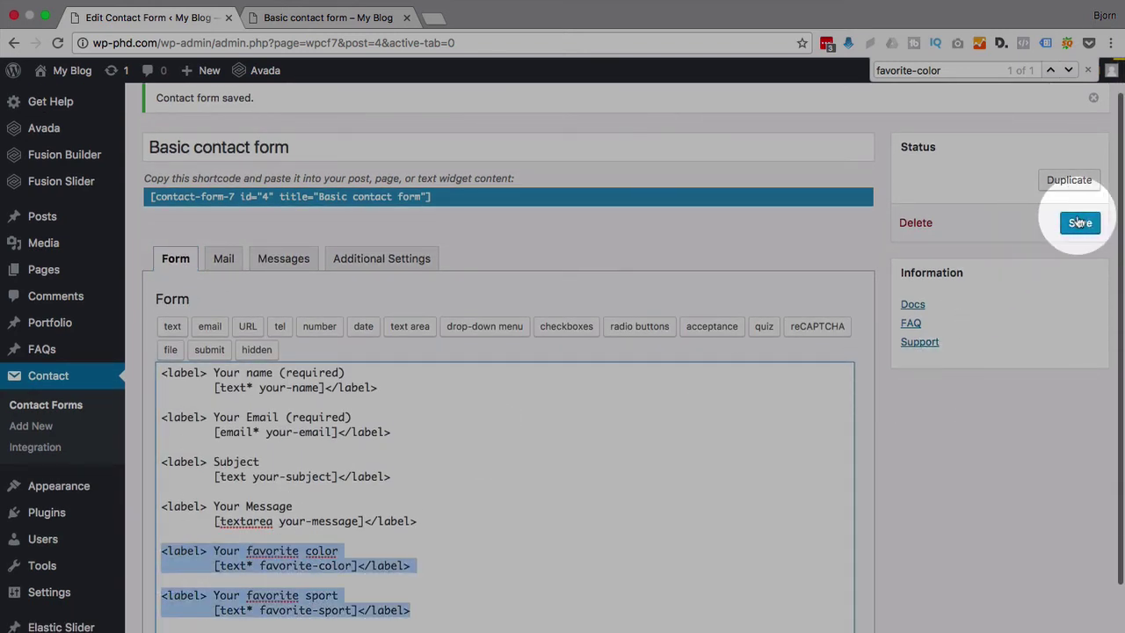
{"action": "left_click", "coordinate": [285, 258]}
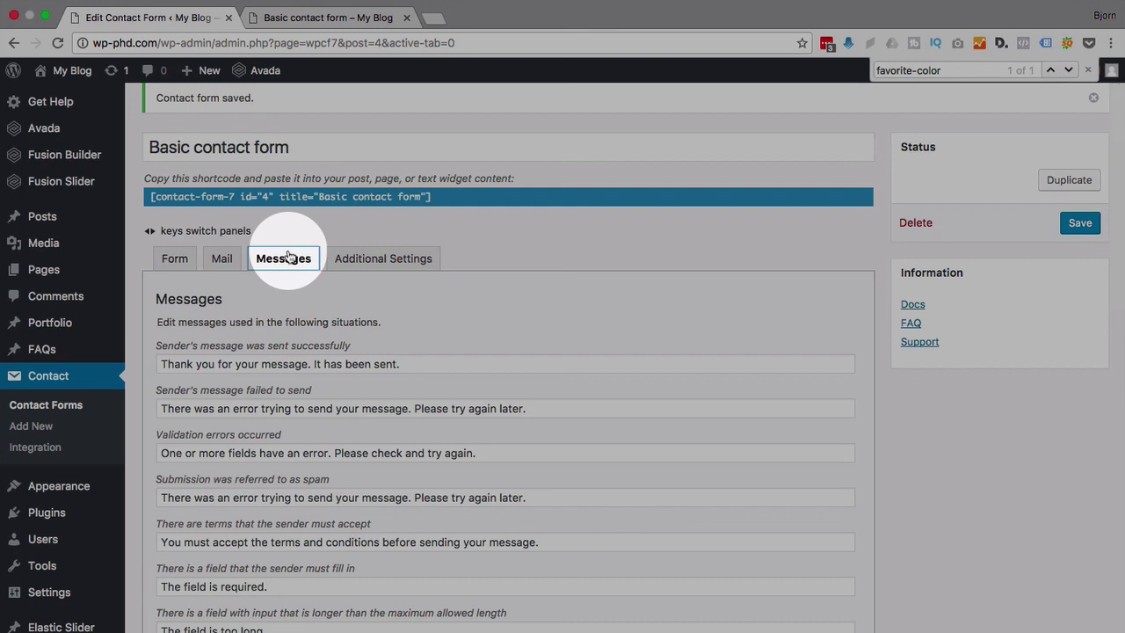